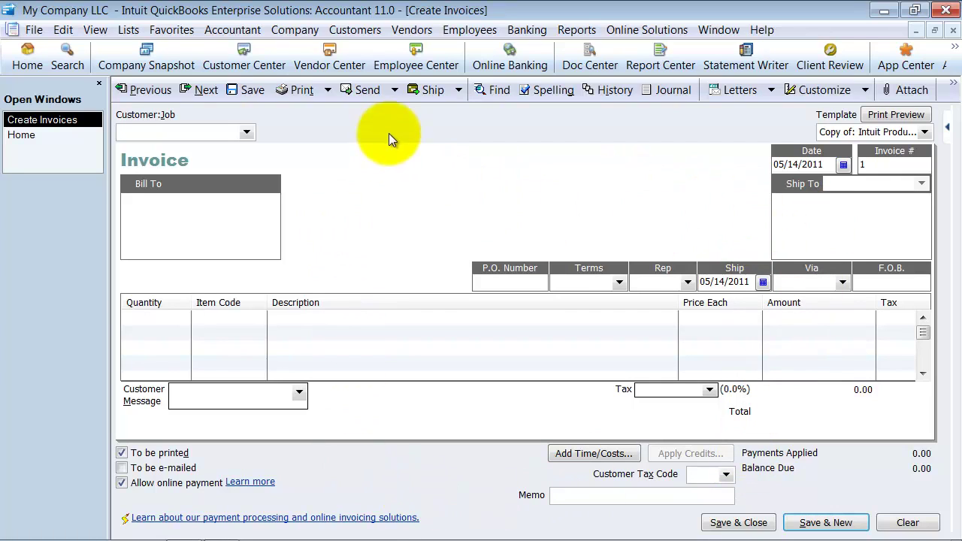
pyautogui.click(828, 95)
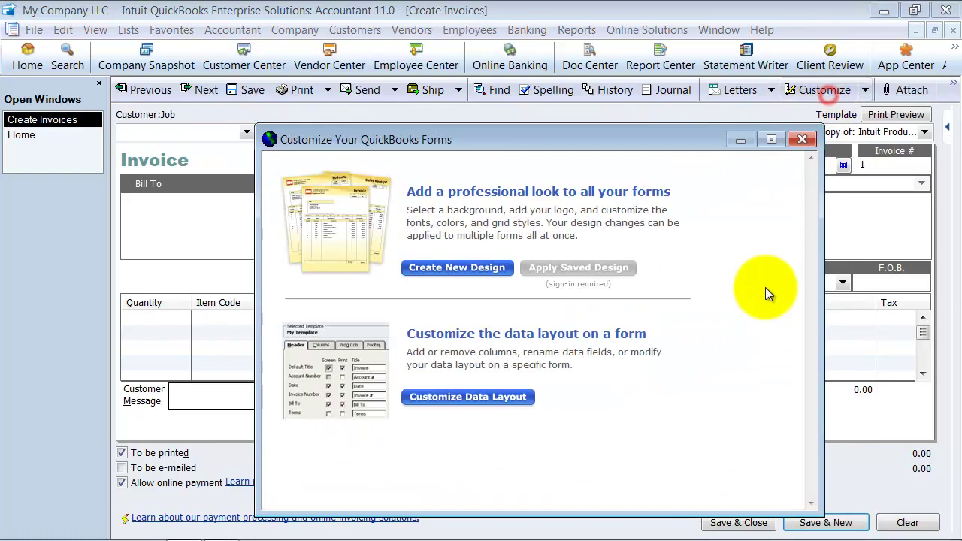
pyautogui.click(514, 401)
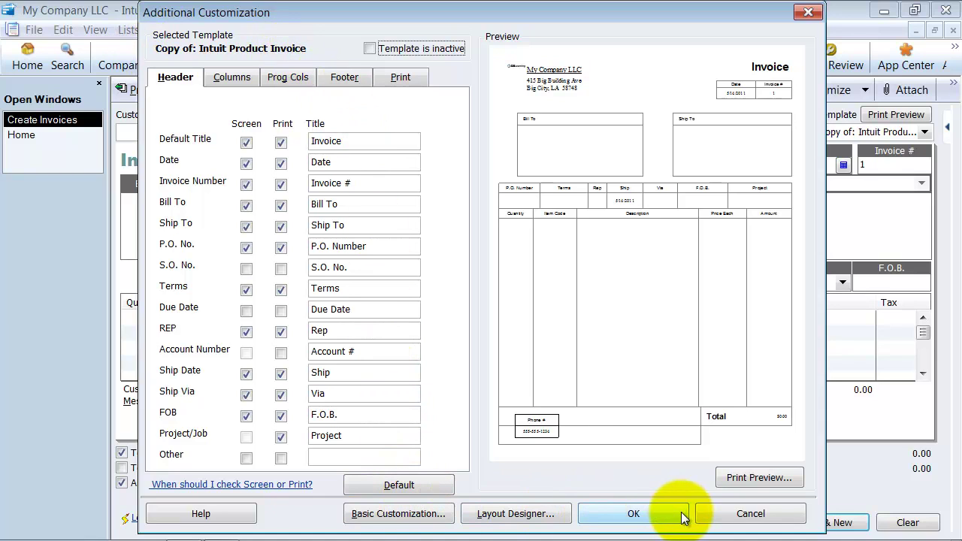
pyautogui.click(722, 516)
# - In the templates list, rename the "Copy of: Intuit Product Invoice" template as "My Company Invoice" and return to the invoice form
pyautogui.click(128, 31)
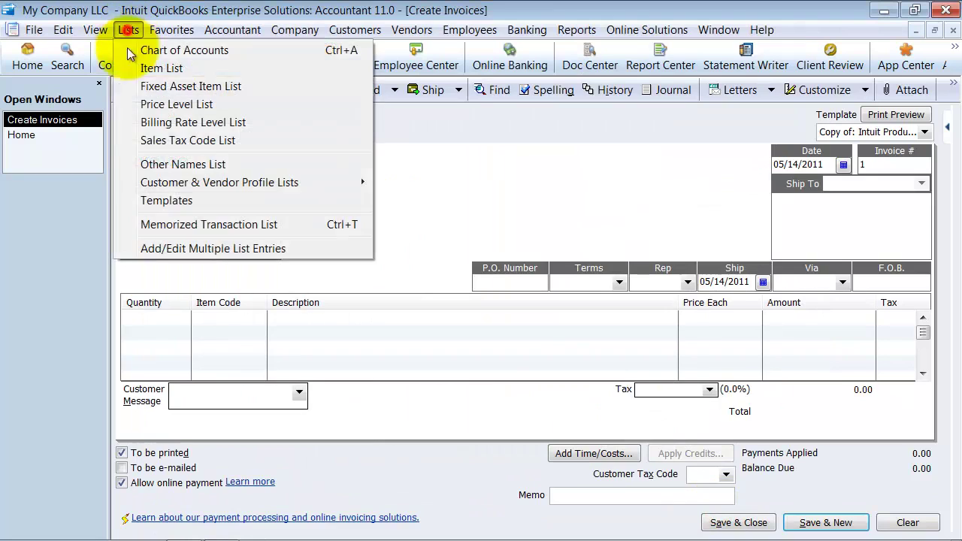
pyautogui.click(162, 200)
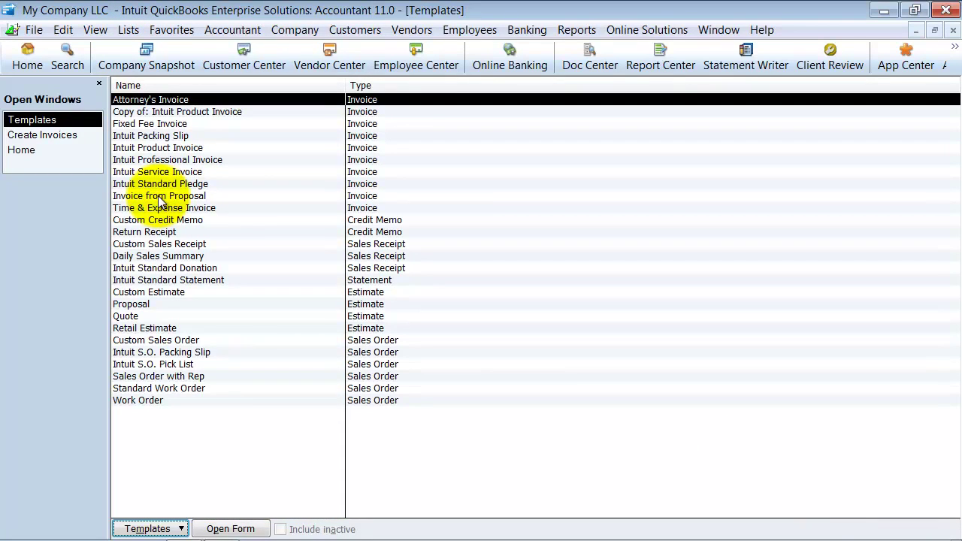
pyautogui.rightClick(179, 115)
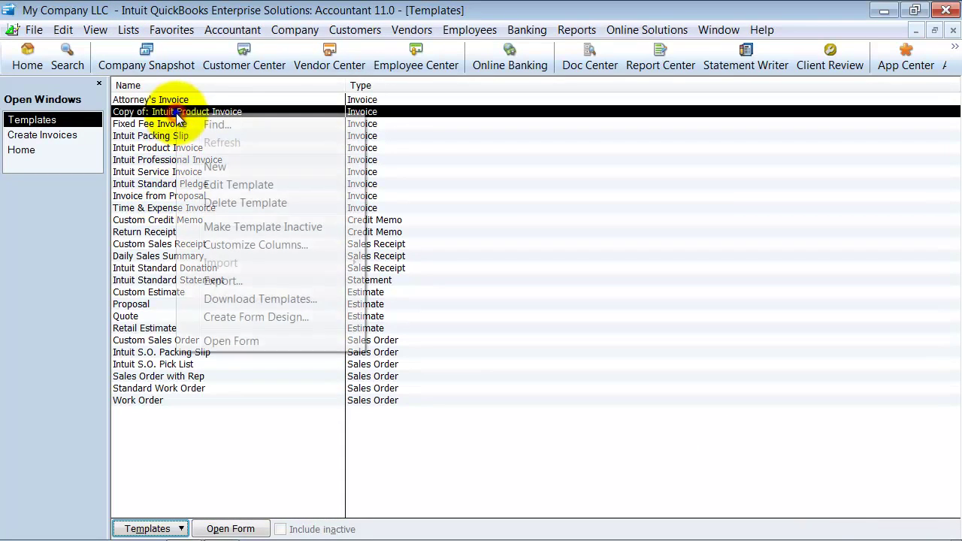
pyautogui.click(205, 182)
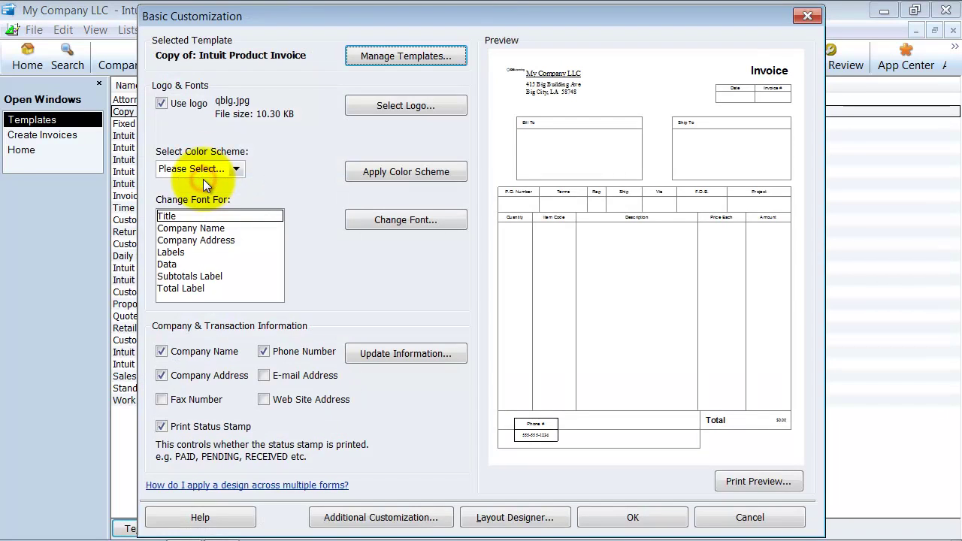
pyautogui.click(397, 66)
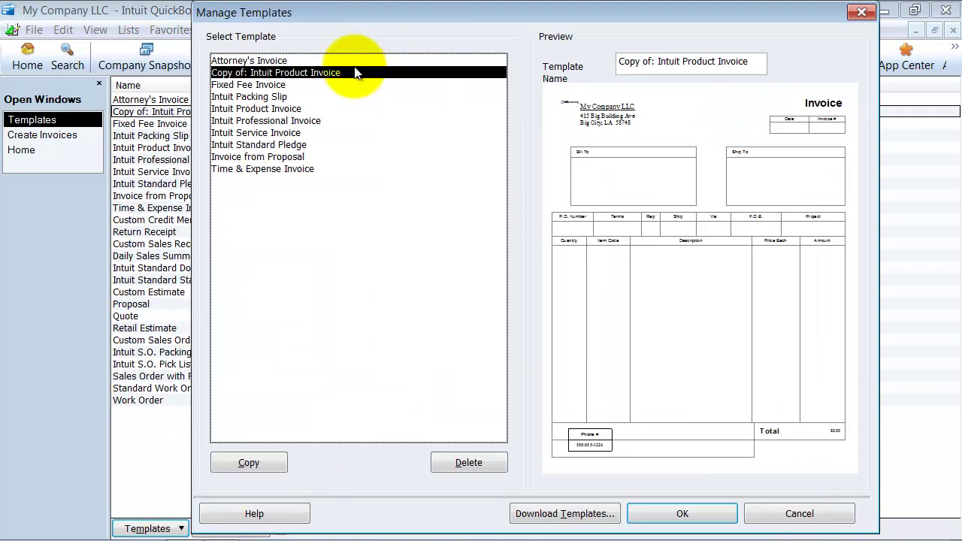
pyautogui.moveTo(764, 64); pyautogui.dragTo(616, 63)
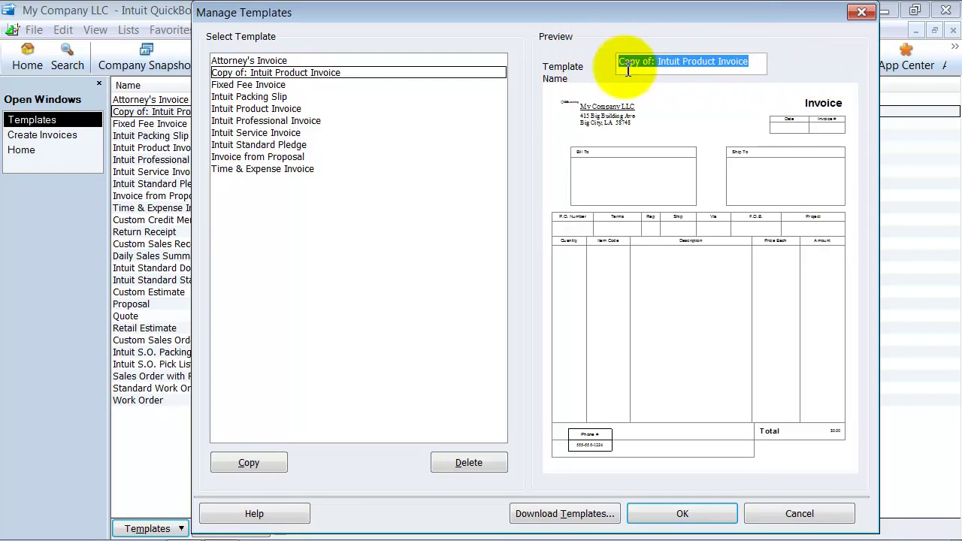
pyautogui.write('My Company')
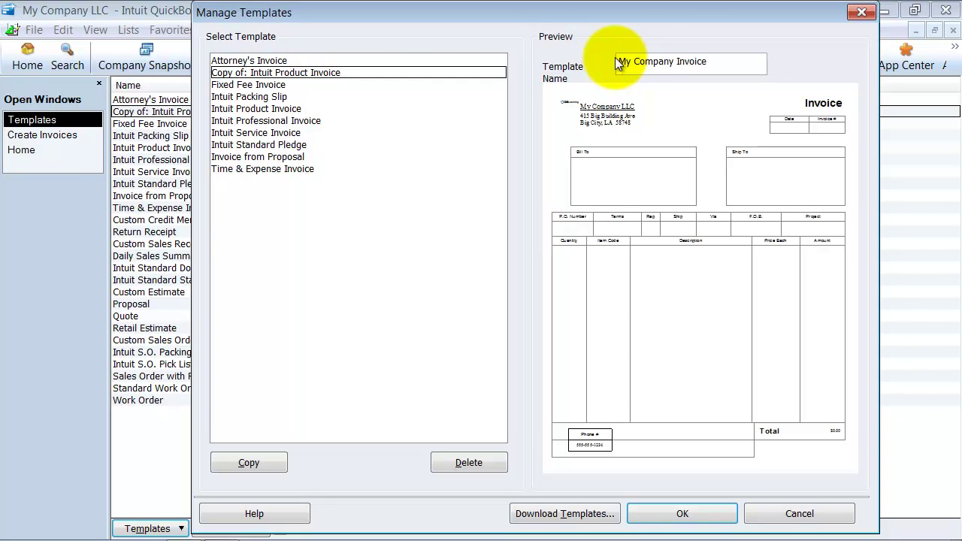
pyautogui.click(677, 513)
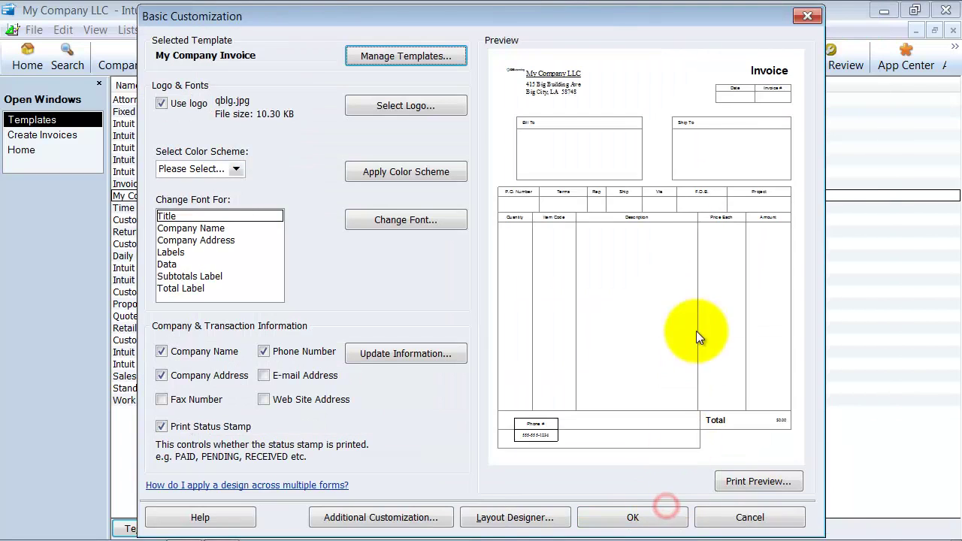
pyautogui.click(639, 515)
pyautogui.click(952, 30)
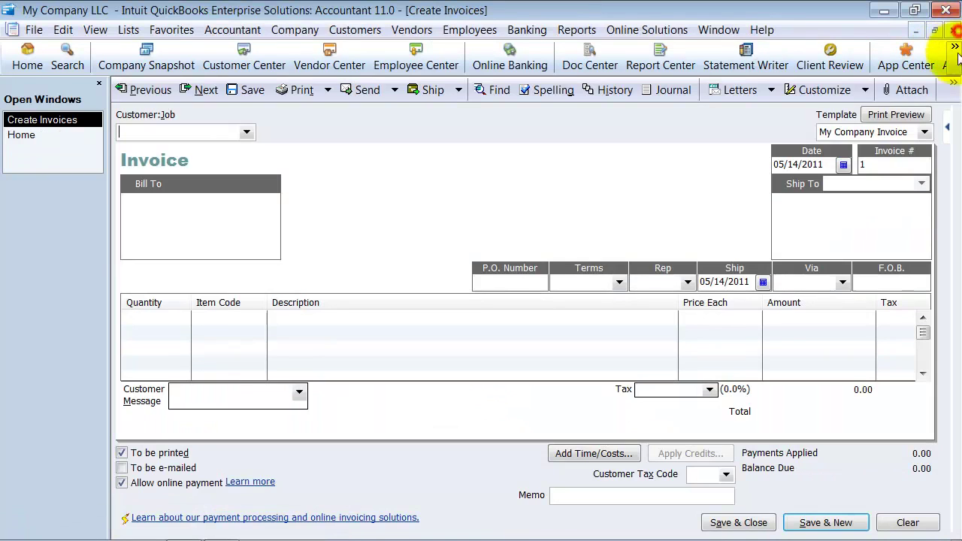
# - Open the data layout customization for the My Company Invoice template
pyautogui.click(831, 131)
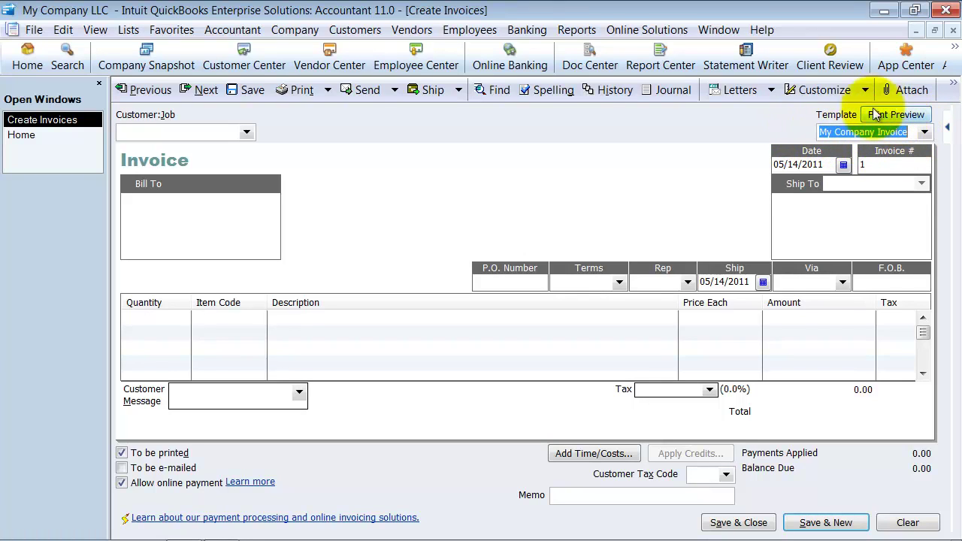
pyautogui.click(811, 88)
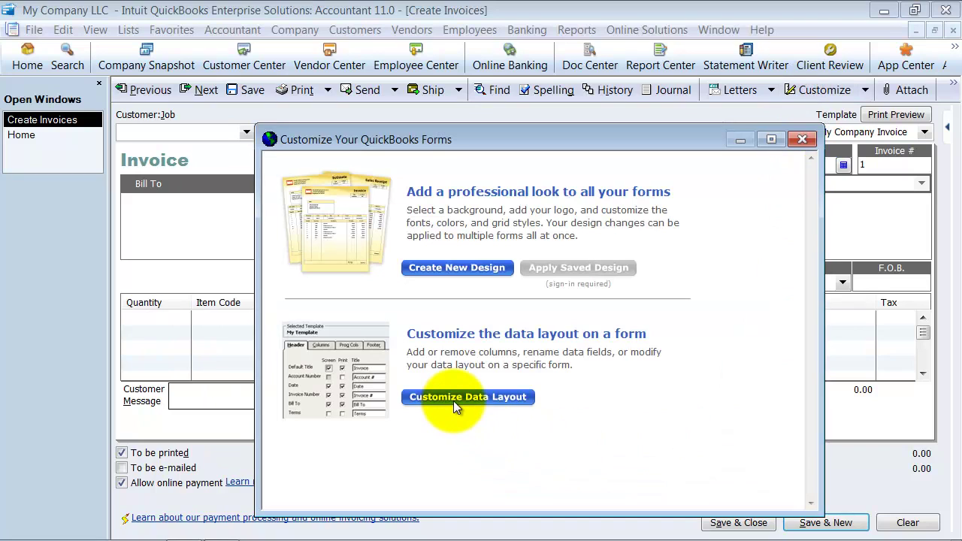
pyautogui.click(453, 400)
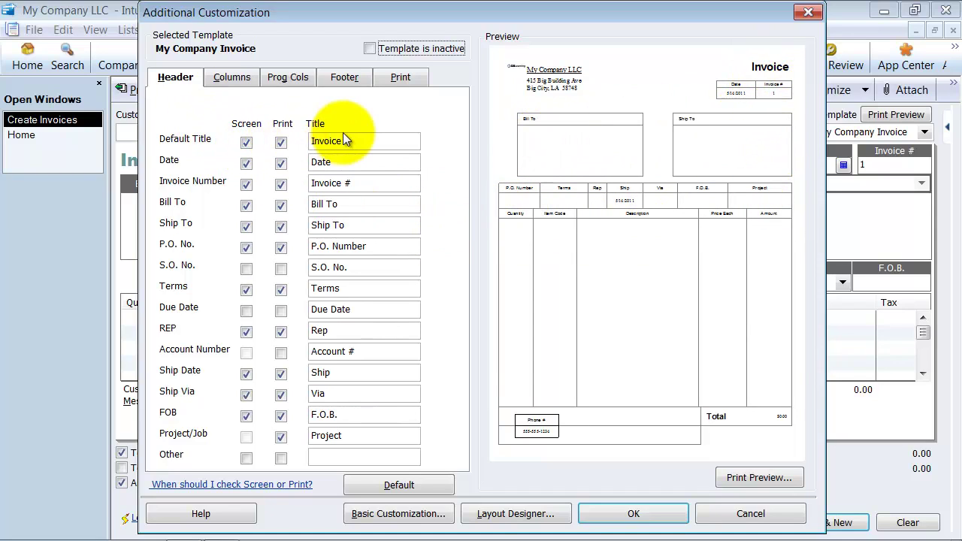
# - Try hiding the default title on screen, and restore it
pyautogui.click(246, 143)
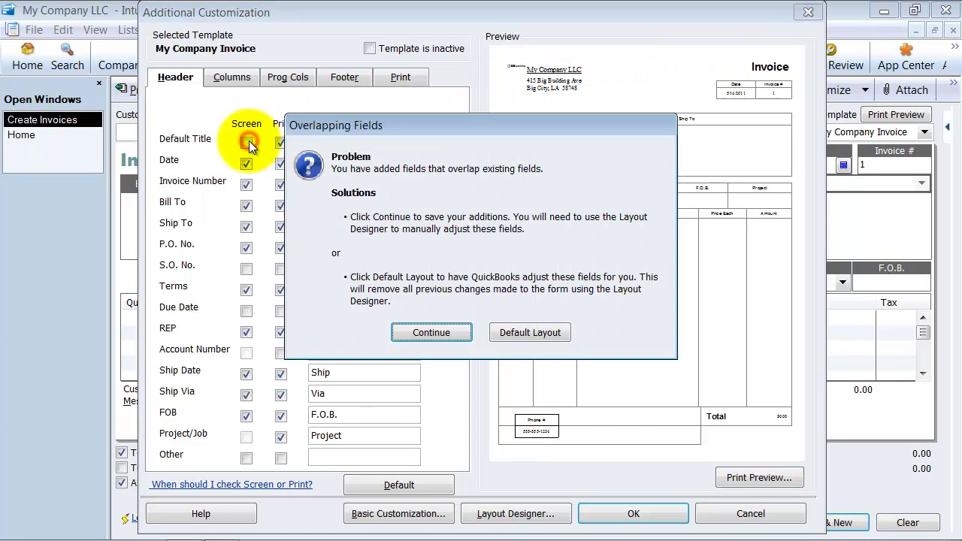
pyautogui.click(429, 330)
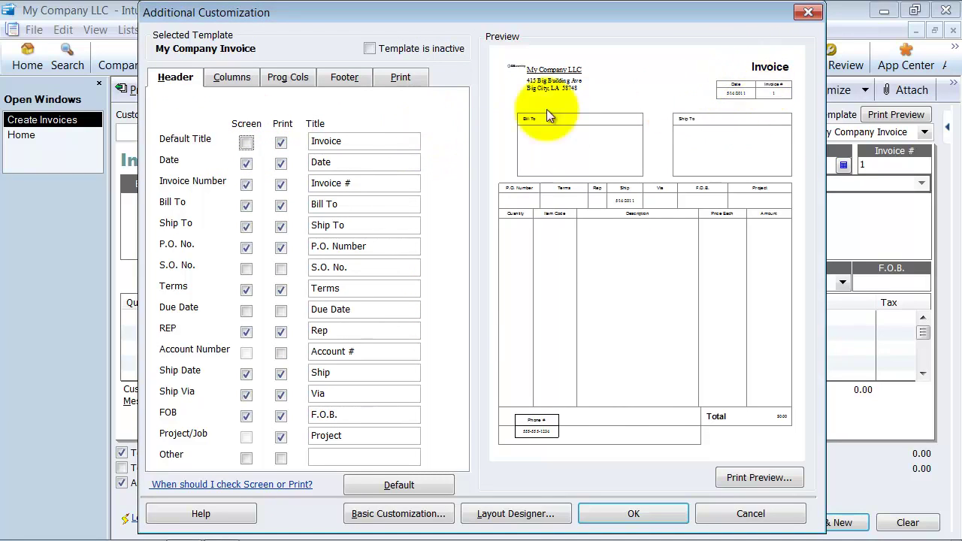
pyautogui.click(246, 142)
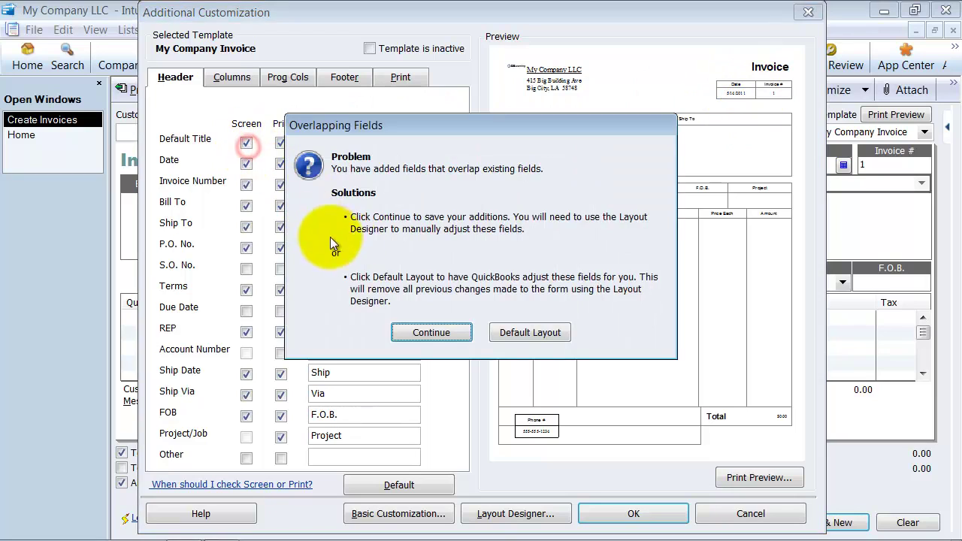
pyautogui.click(429, 331)
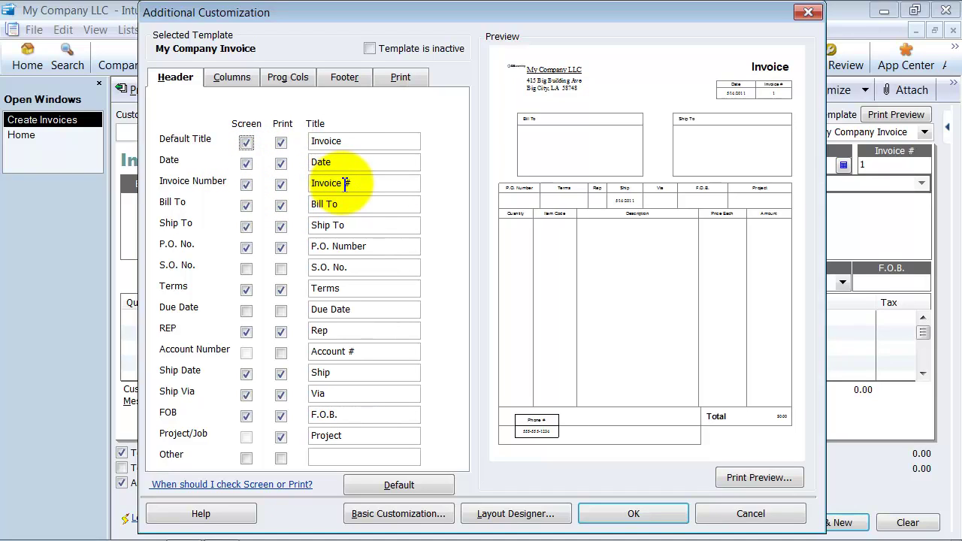
# - Set the template's default title to "Work Order", keeping the current layout
pyautogui.doubleClick(342, 141)
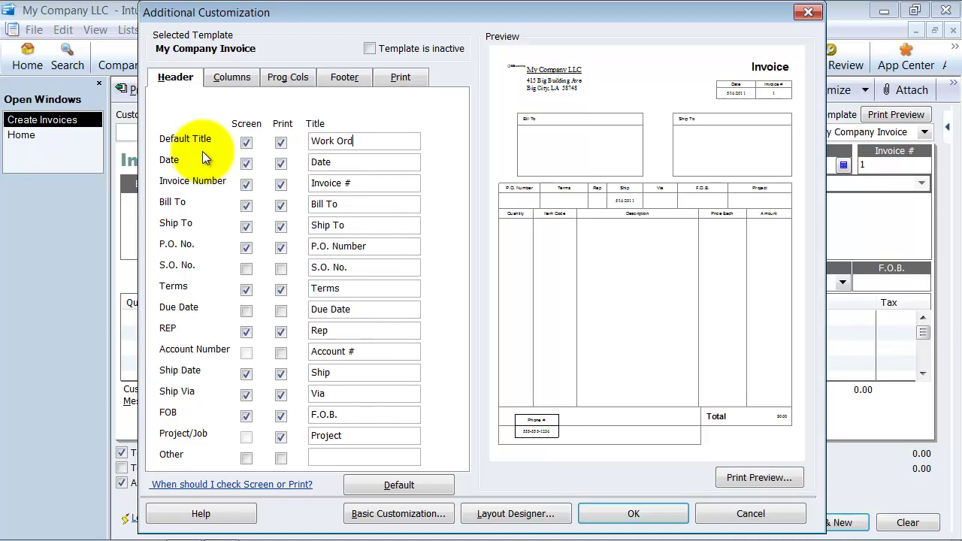
pyautogui.click(359, 161)
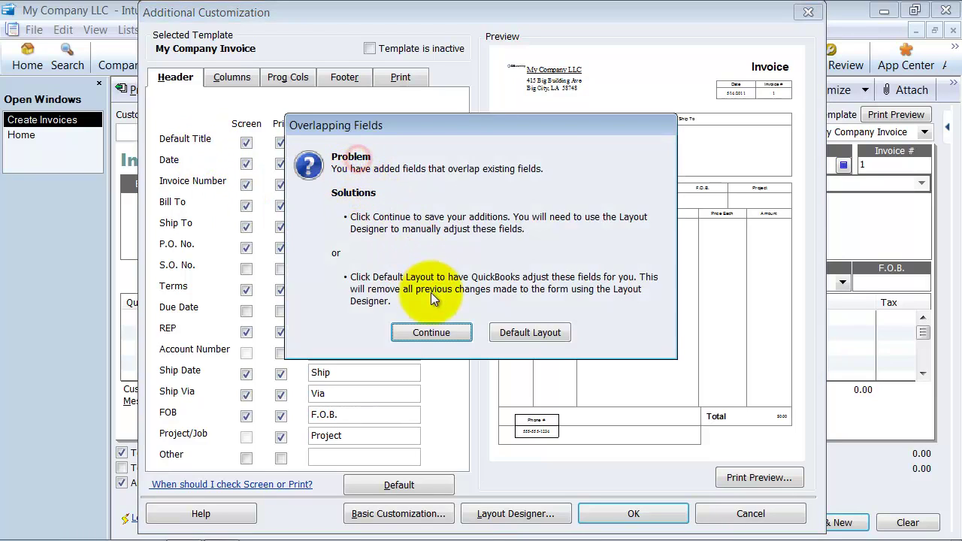
pyautogui.click(438, 332)
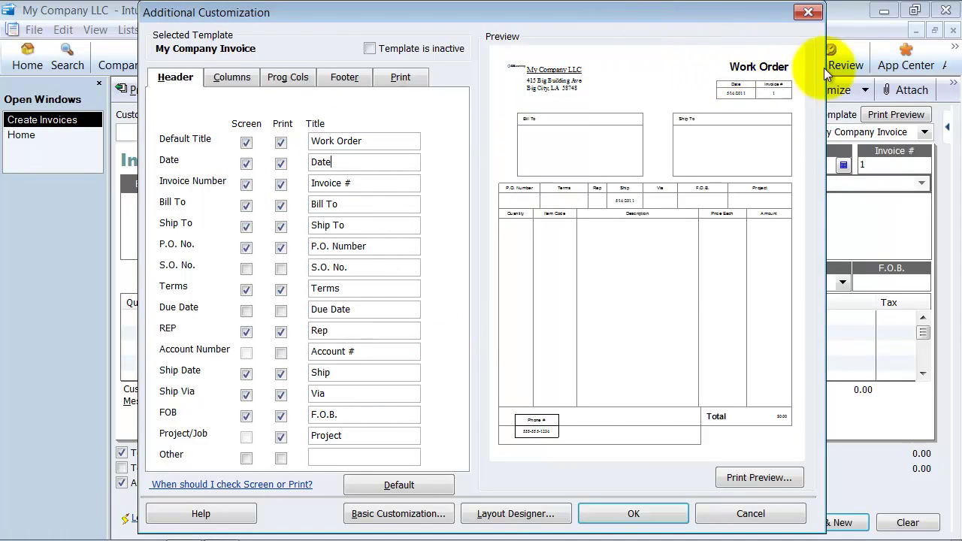
# - Rename the invoice number field's title as "Work Order #", keeping the current layout
pyautogui.doubleClick(338, 182)
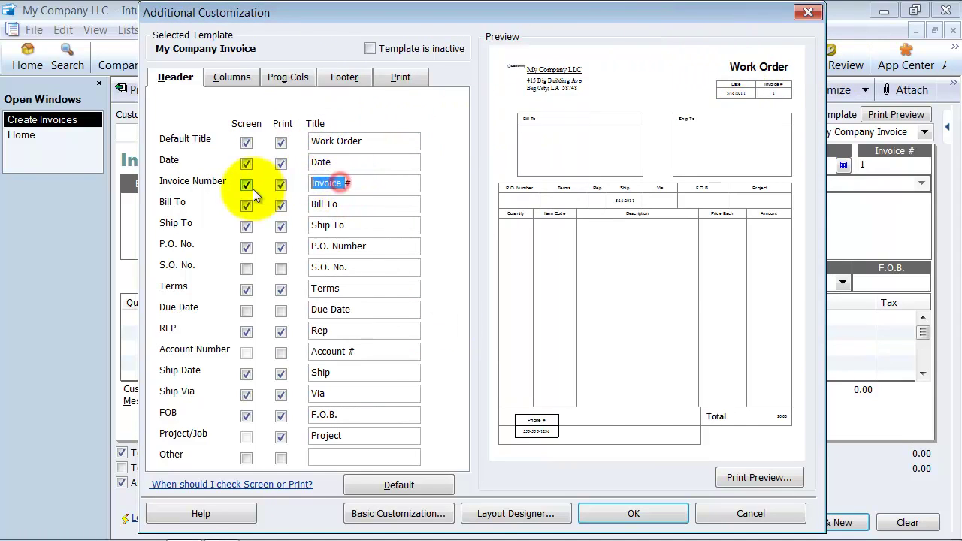
pyautogui.write('Work Order')
pyautogui.click(342, 225)
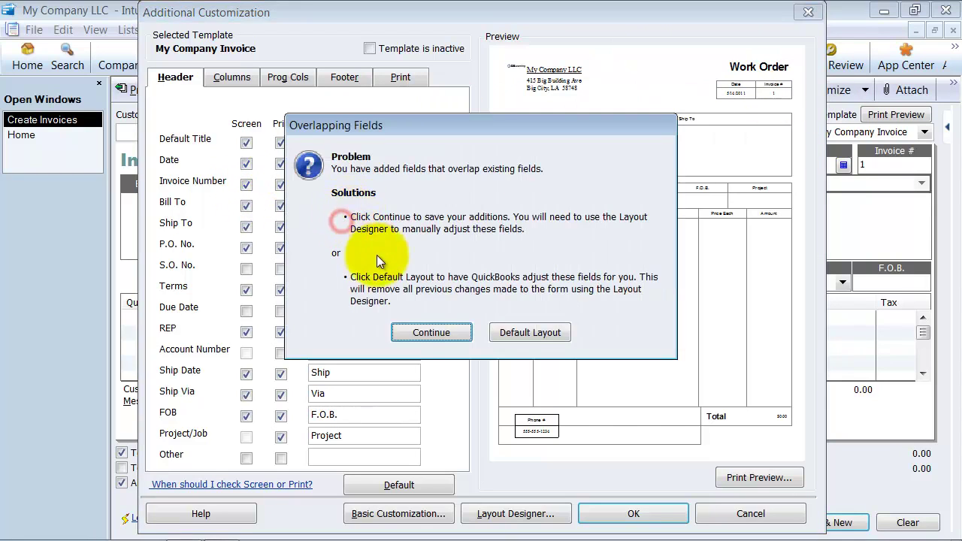
pyautogui.click(415, 331)
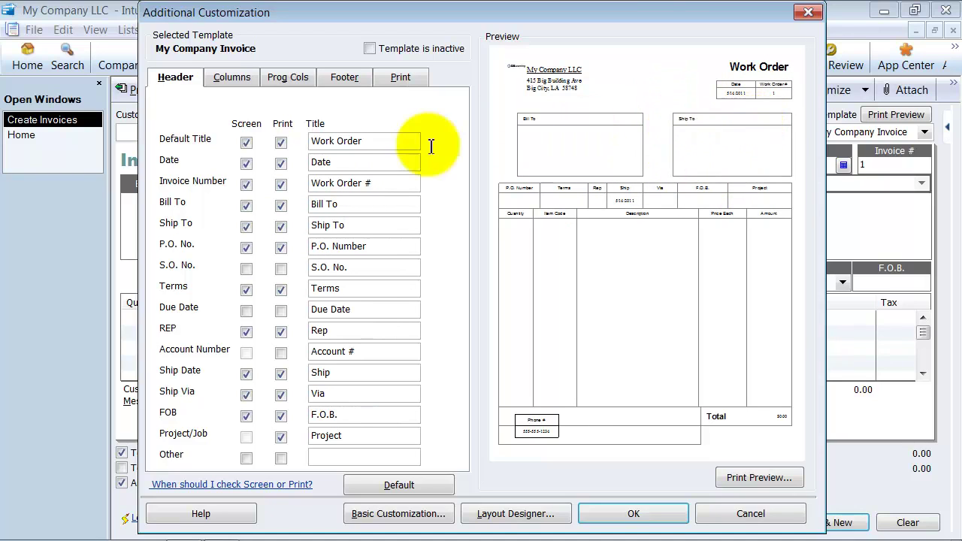
# - Exclude the Ship To field from both print and screen, and show the S.O. No. field on screen
pyautogui.click(280, 226)
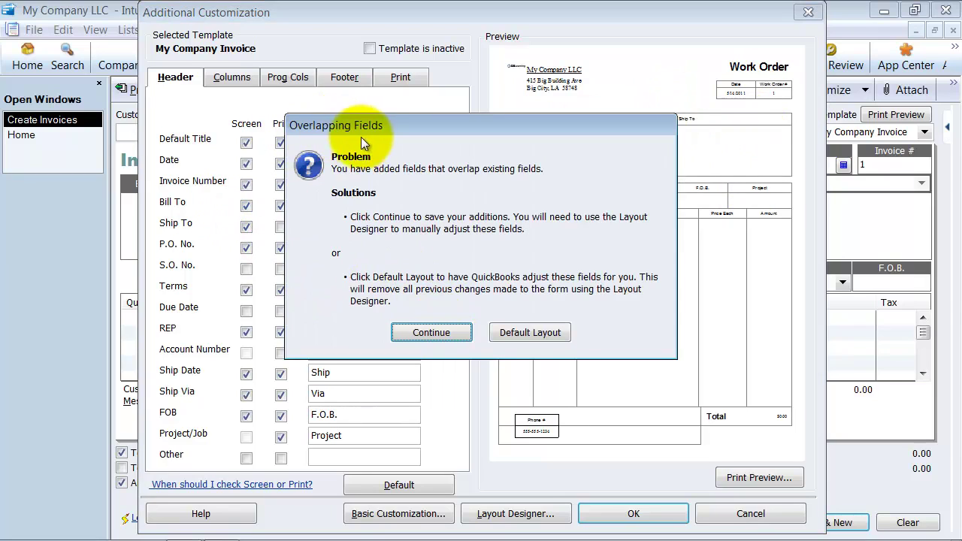
pyautogui.click(448, 333)
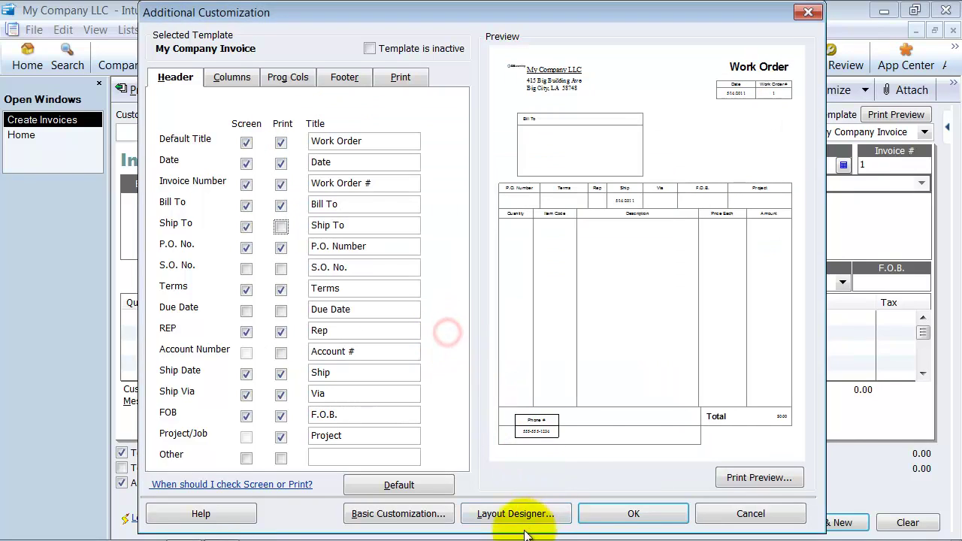
pyautogui.click(247, 226)
pyautogui.click(446, 333)
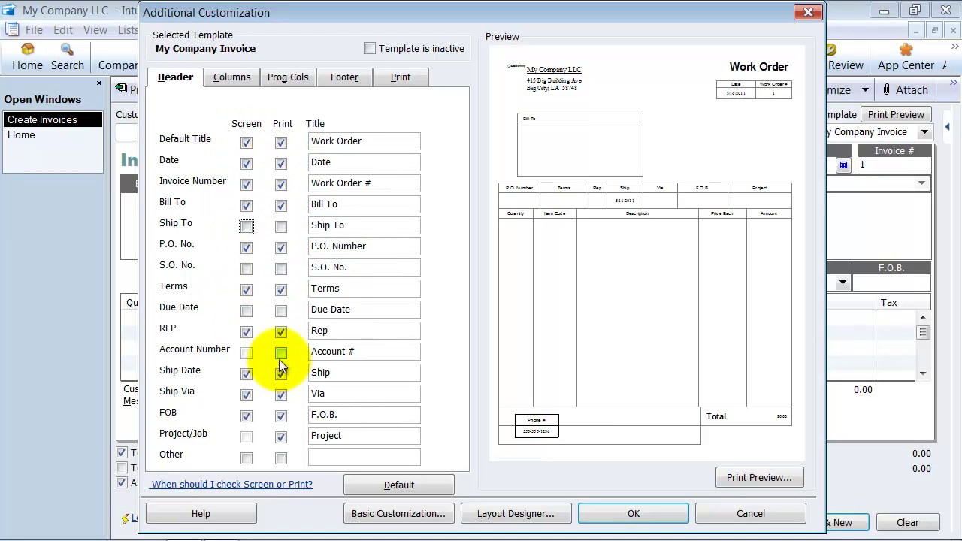
pyautogui.click(246, 268)
pyautogui.click(431, 333)
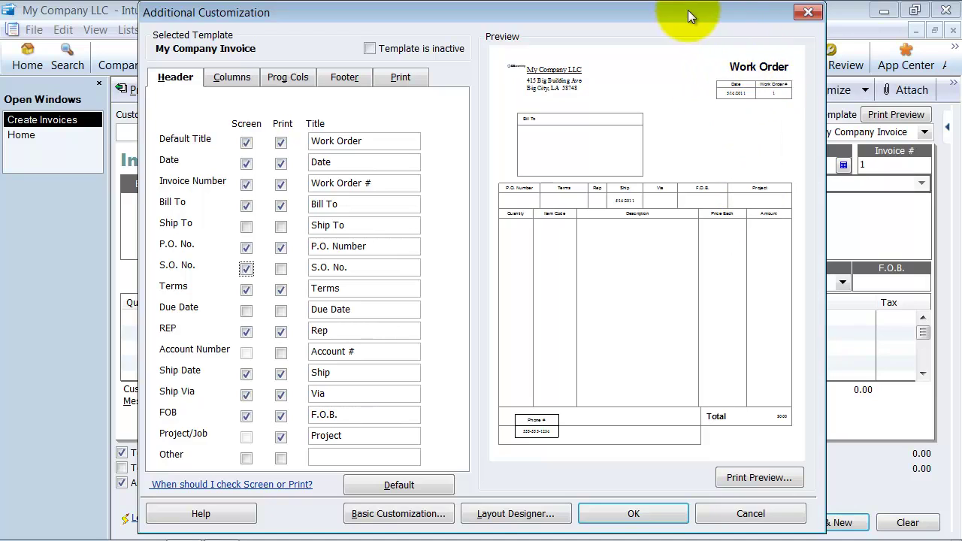
# - Compare the header settings with the invoice form behind the dialog, and set the default title to "Invoice"
pyautogui.moveTo(688, 10); pyautogui.dragTo(613, 342)
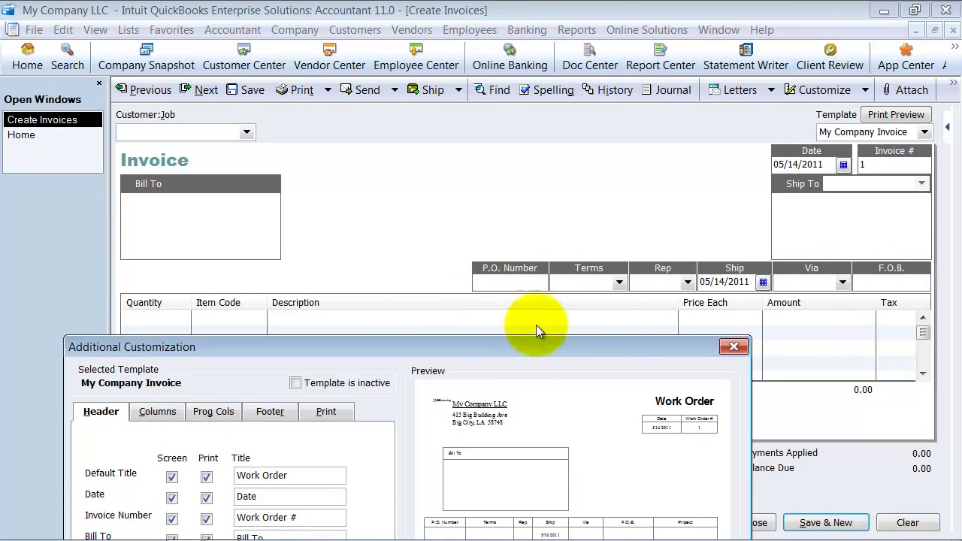
pyautogui.moveTo(544, 348); pyautogui.dragTo(579, 27)
pyautogui.moveTo(329, 153); pyautogui.dragTo(193, 163)
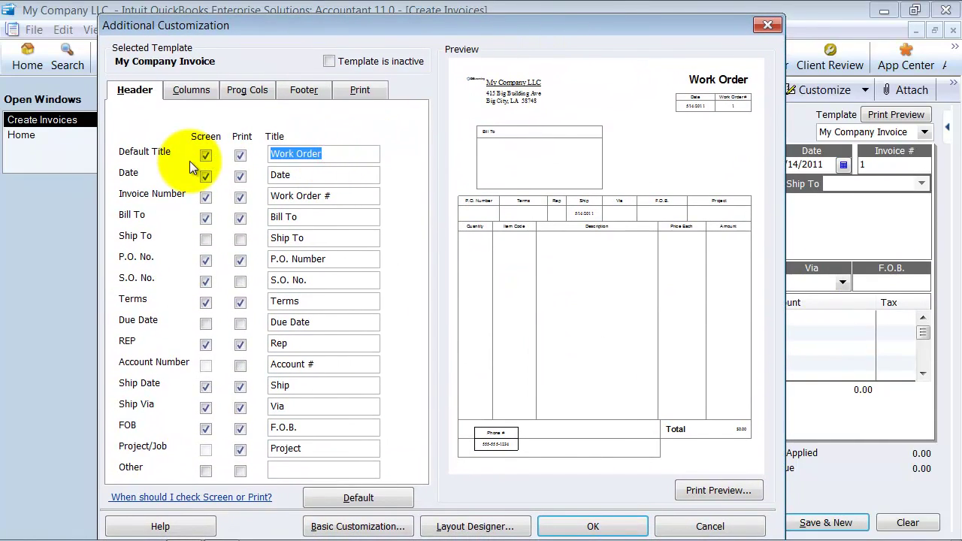
pyautogui.write('Invoice')
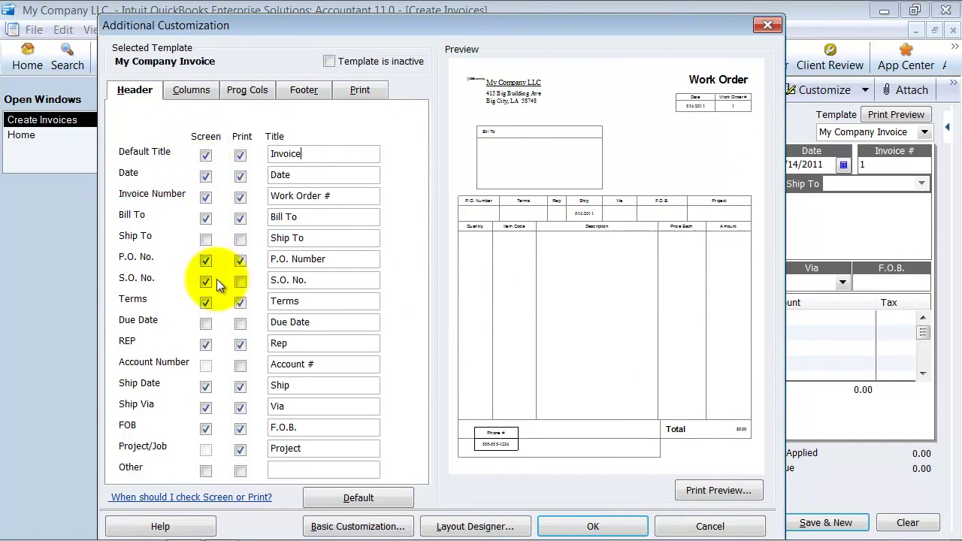
pyautogui.click(285, 294)
pyautogui.click(432, 333)
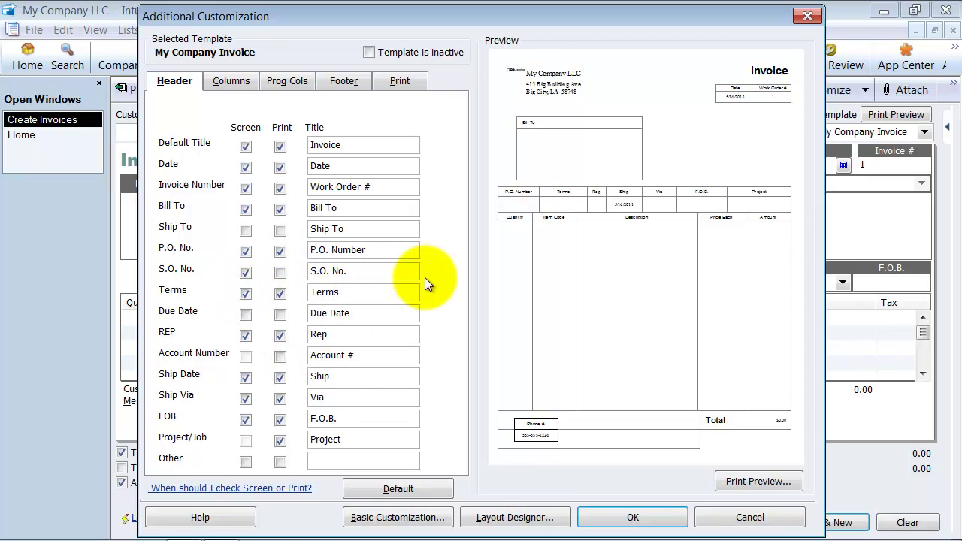
# - Exclude the REP field from the printed invoice, keeping the current layout
pyautogui.doubleClick(312, 292)
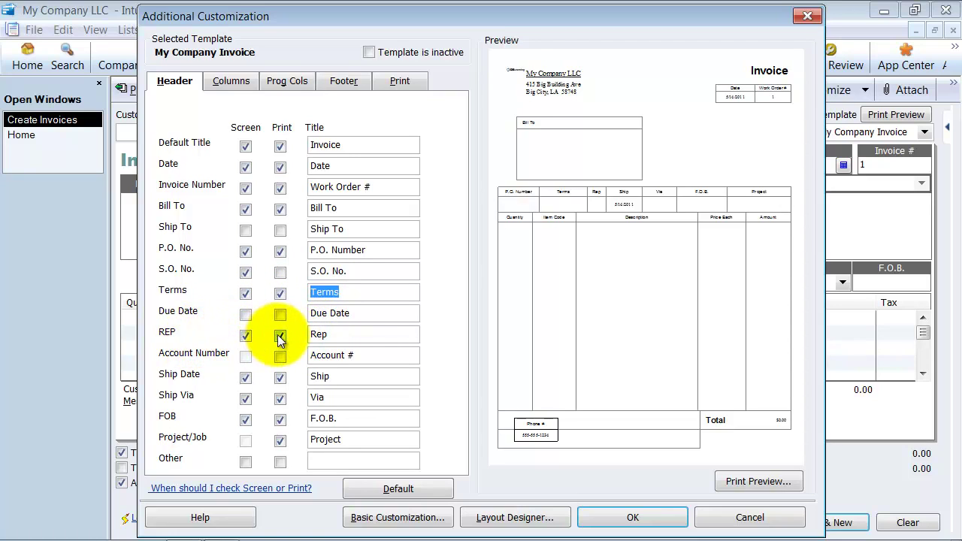
pyautogui.click(278, 337)
pyautogui.click(455, 333)
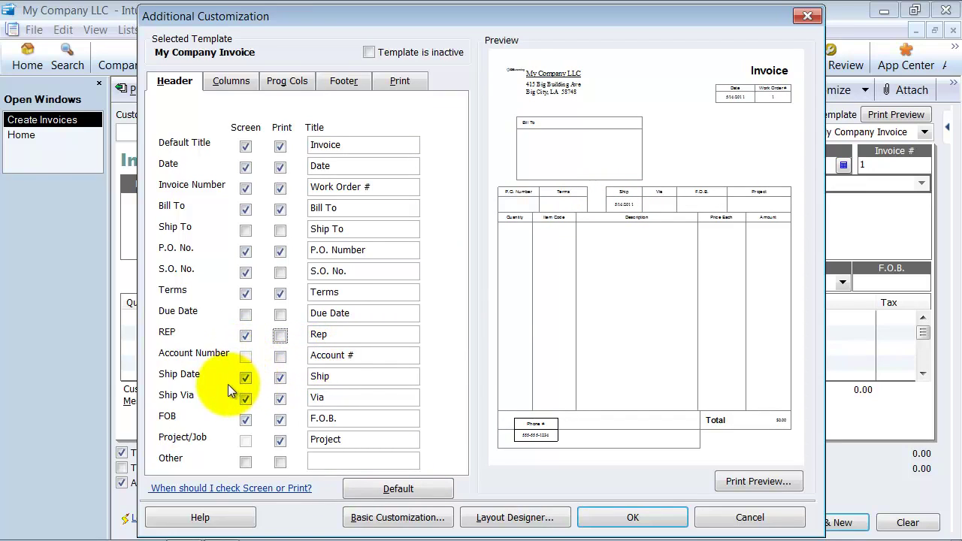
# - Exclude the Ship Date and Ship Via fields from both screen and print, keeping the current layout
pyautogui.click(245, 377)
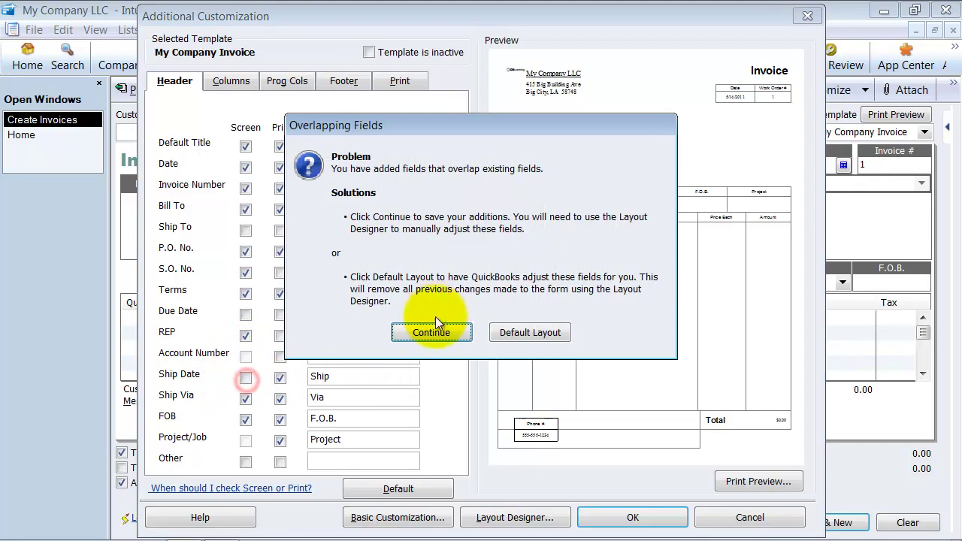
pyautogui.click(430, 331)
pyautogui.click(280, 378)
pyautogui.click(439, 335)
pyautogui.click(246, 399)
pyautogui.click(410, 334)
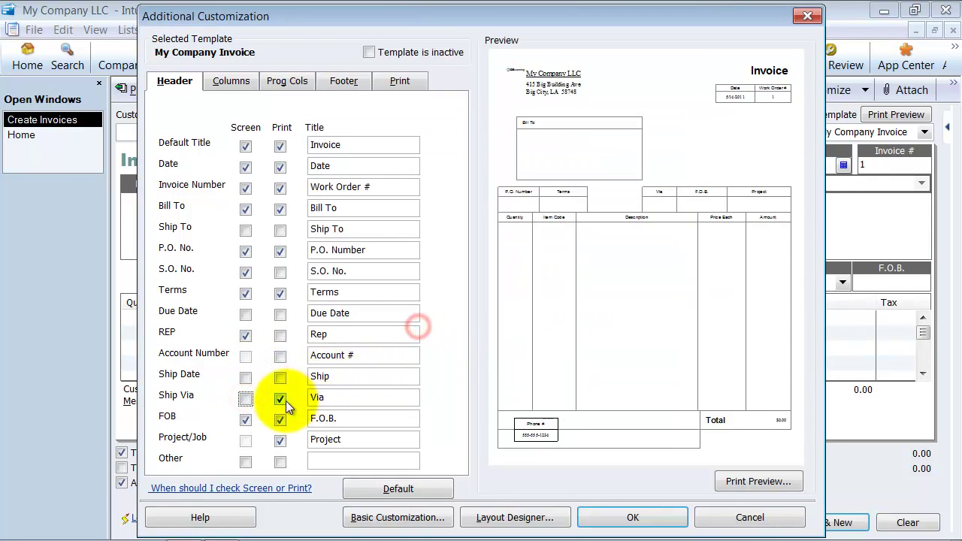
pyautogui.click(280, 399)
pyautogui.click(394, 341)
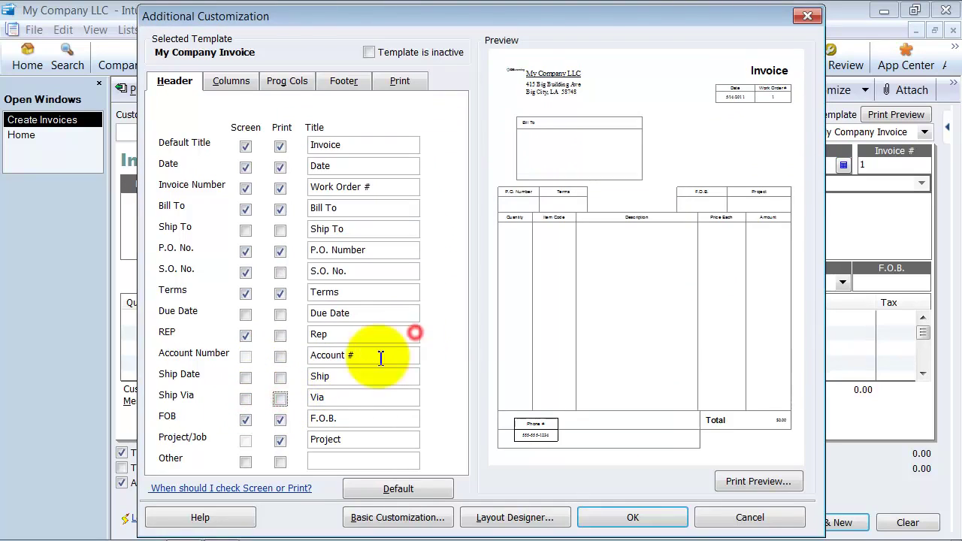
# - Exclude the FOB field from screen and print and the Project/Job field from print, keeping the current layout
pyautogui.click(246, 418)
pyautogui.click(412, 335)
pyautogui.click(280, 419)
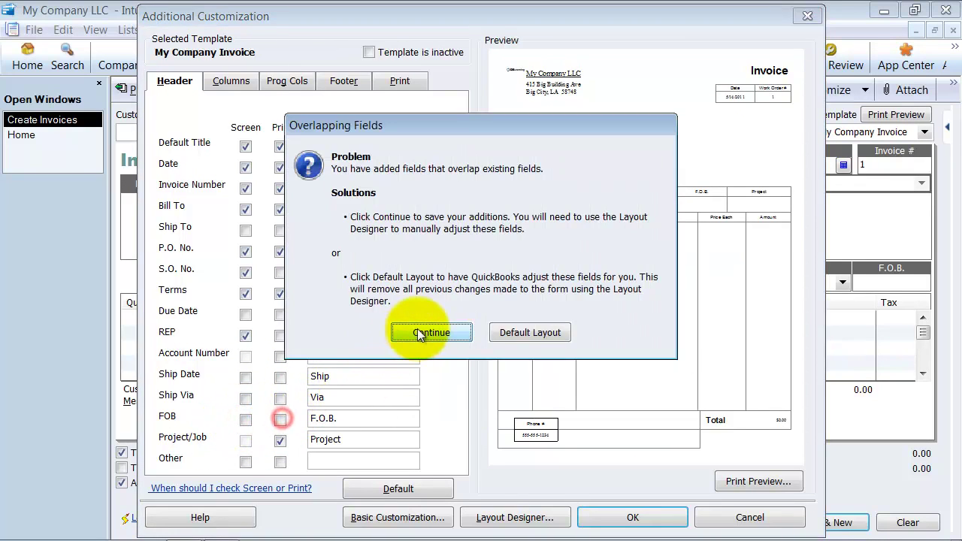
pyautogui.click(418, 333)
pyautogui.click(280, 440)
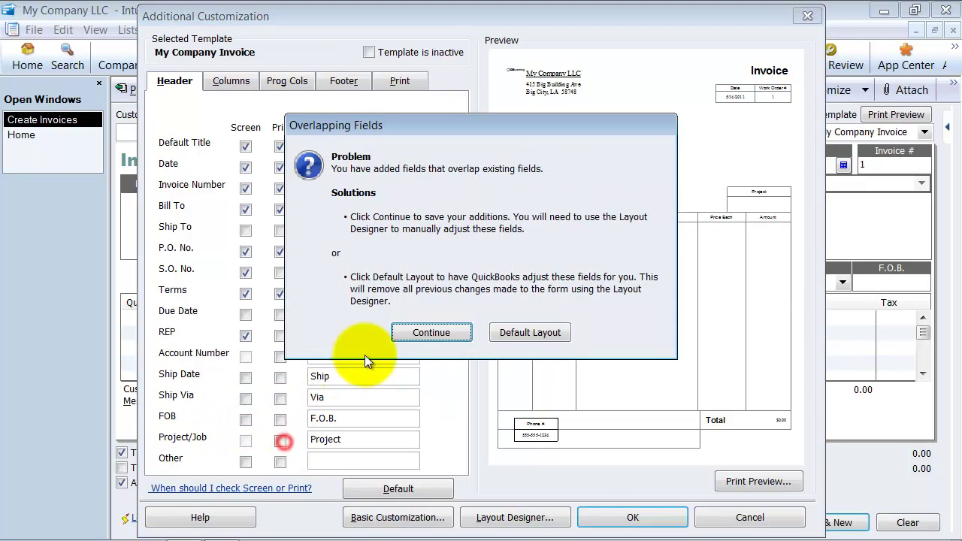
pyautogui.click(426, 333)
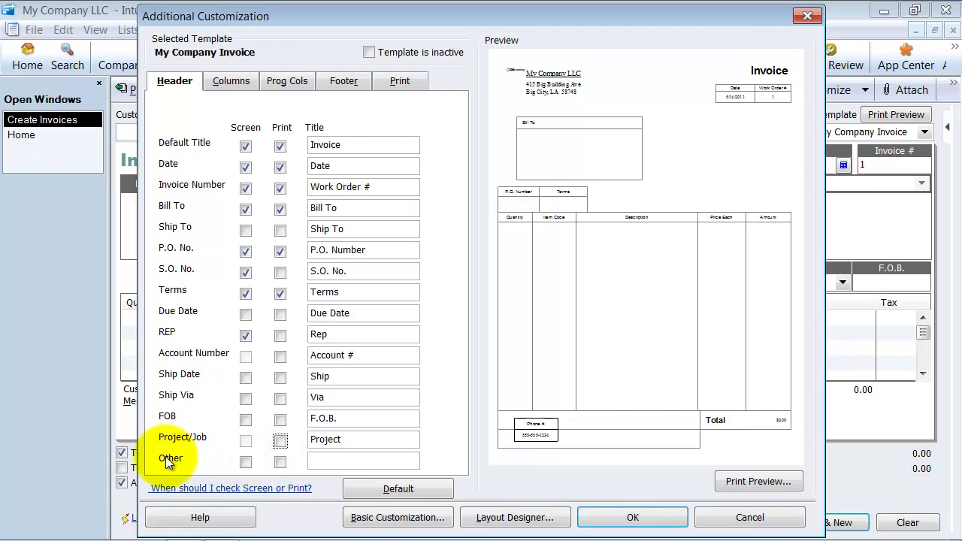
# - Try including the Other header field in print, and exclude it again, keeping the current layout
pyautogui.click(282, 464)
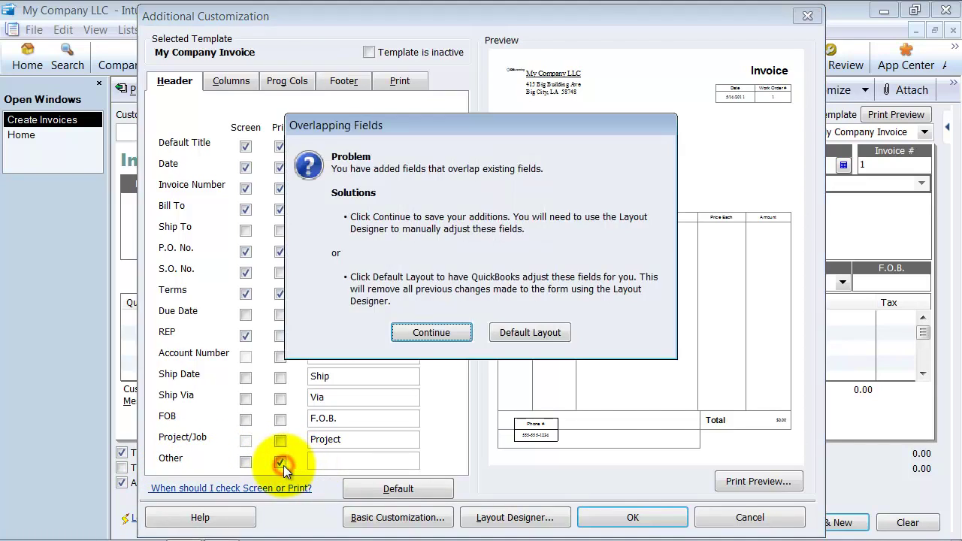
pyautogui.click(412, 344)
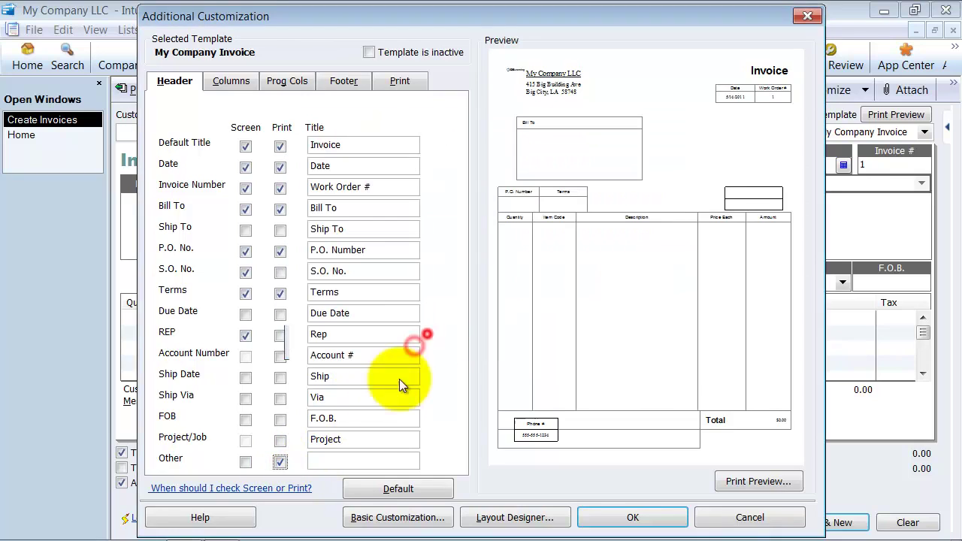
pyautogui.click(323, 463)
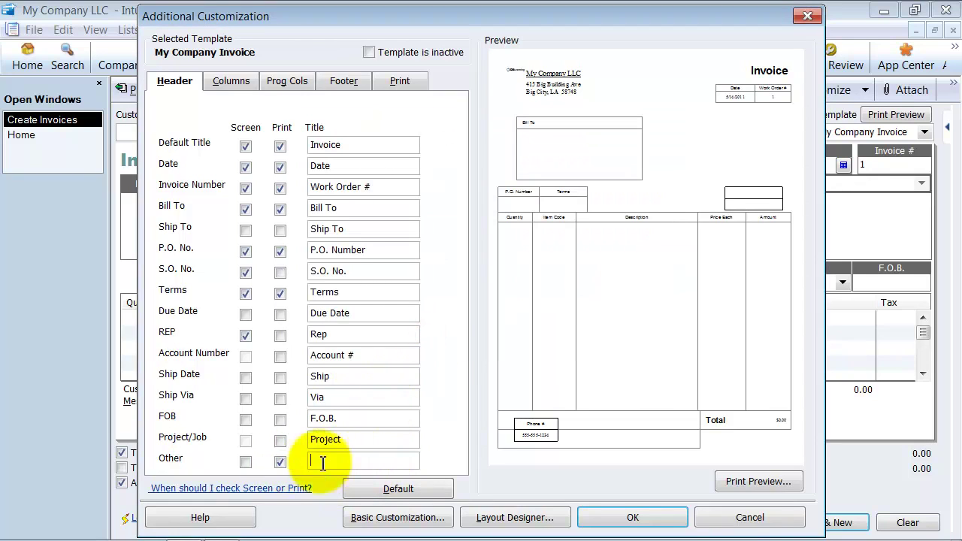
pyautogui.click(280, 464)
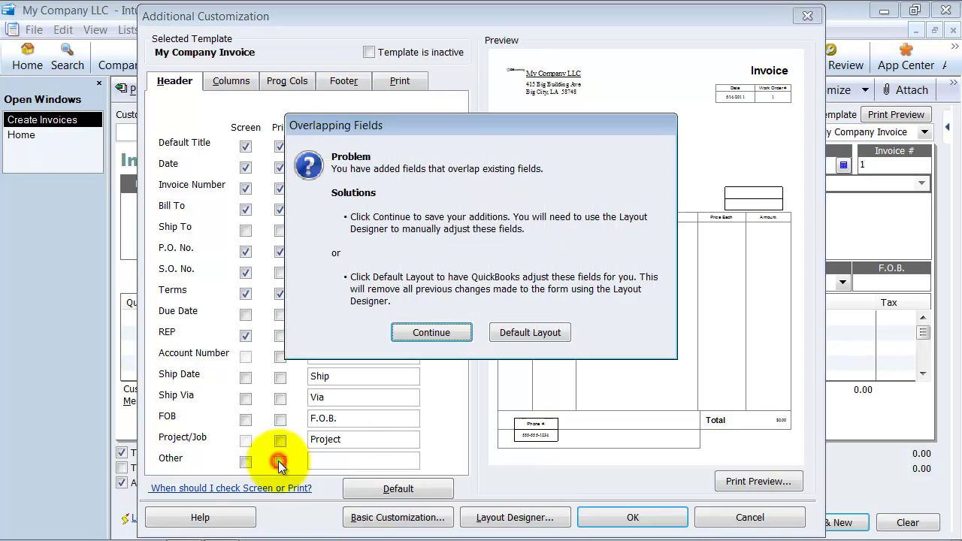
pyautogui.click(451, 330)
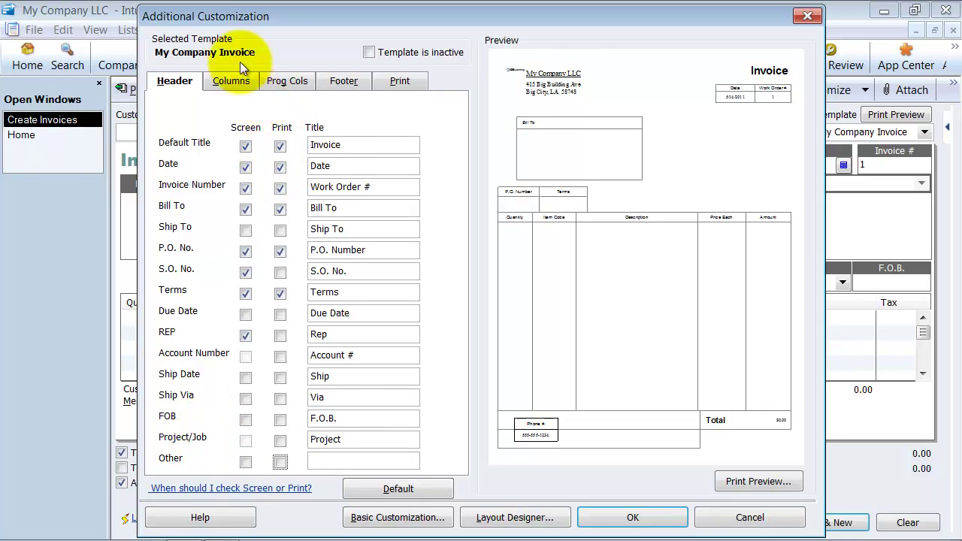
# - Exclude the Item column from the printed invoice, keeping the current layout
pyautogui.click(239, 82)
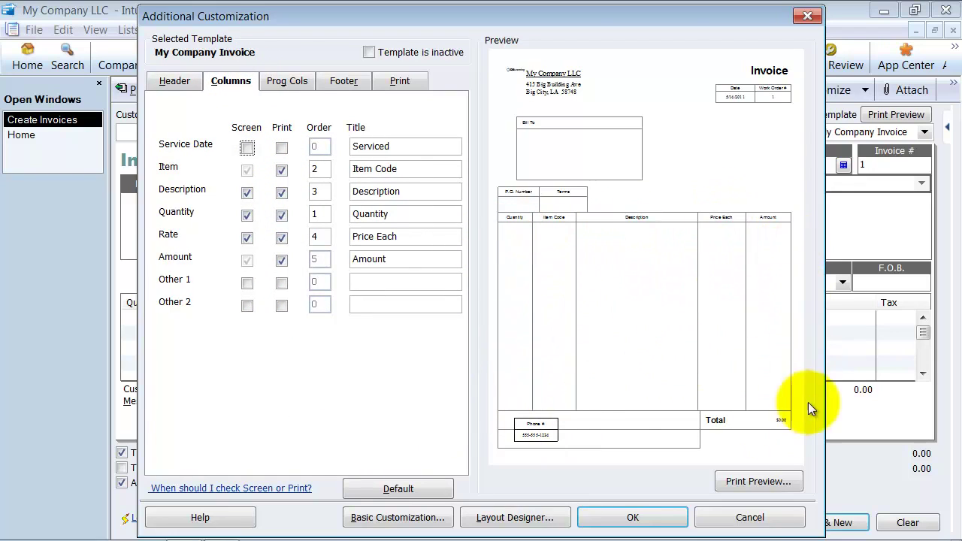
pyautogui.click(282, 170)
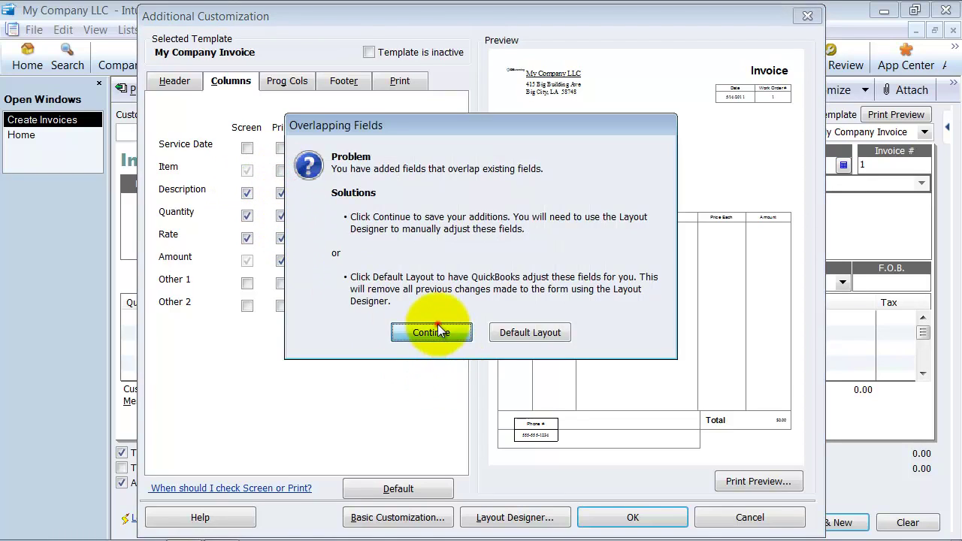
pyautogui.click(431, 333)
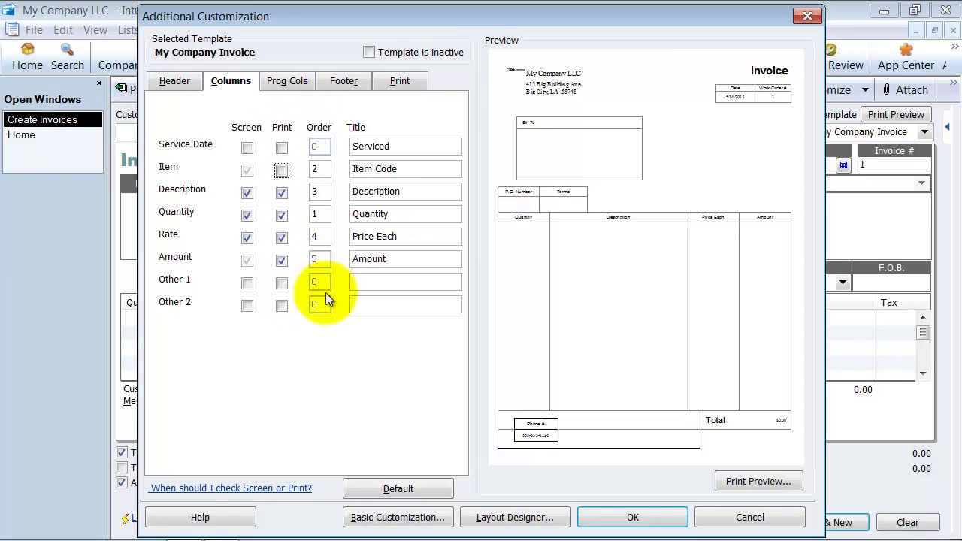
# - Set the Item column's order to 1, keeping the current layout
pyautogui.doubleClick(310, 173)
pyautogui.write('1')
pyautogui.press('Tab')
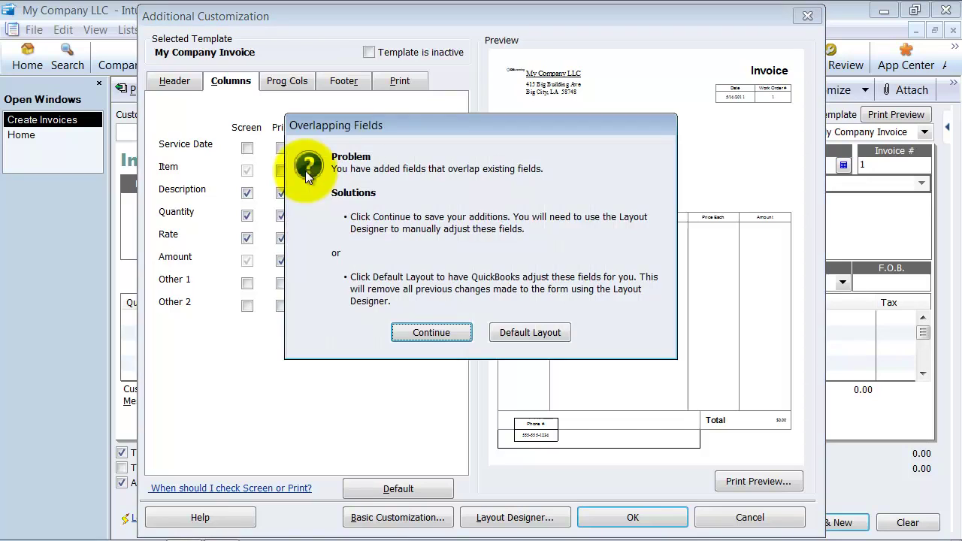
pyautogui.click(431, 391)
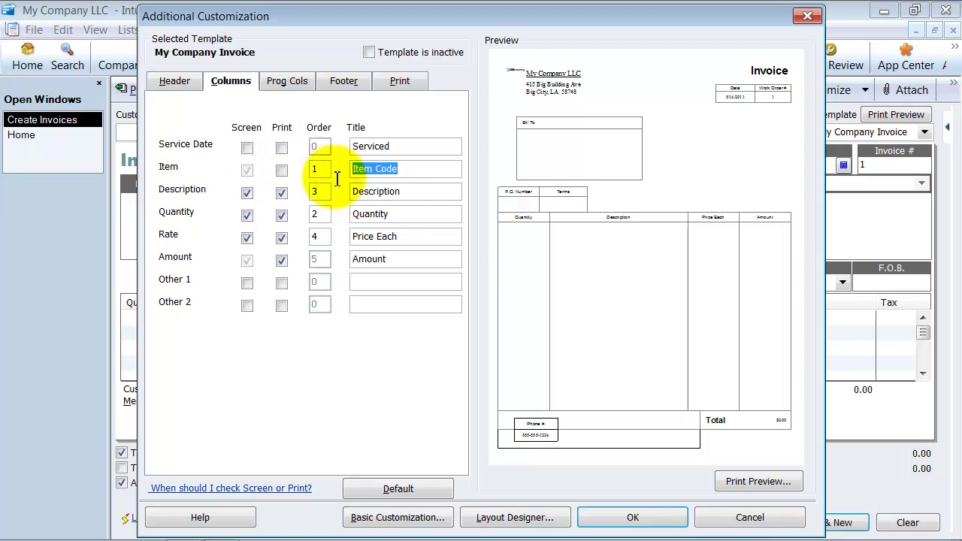
# - Try showing the Prev. Invoiced progress column on screen, and exclude it again
pyautogui.moveTo(615, 27); pyautogui.dragTo(385, 16)
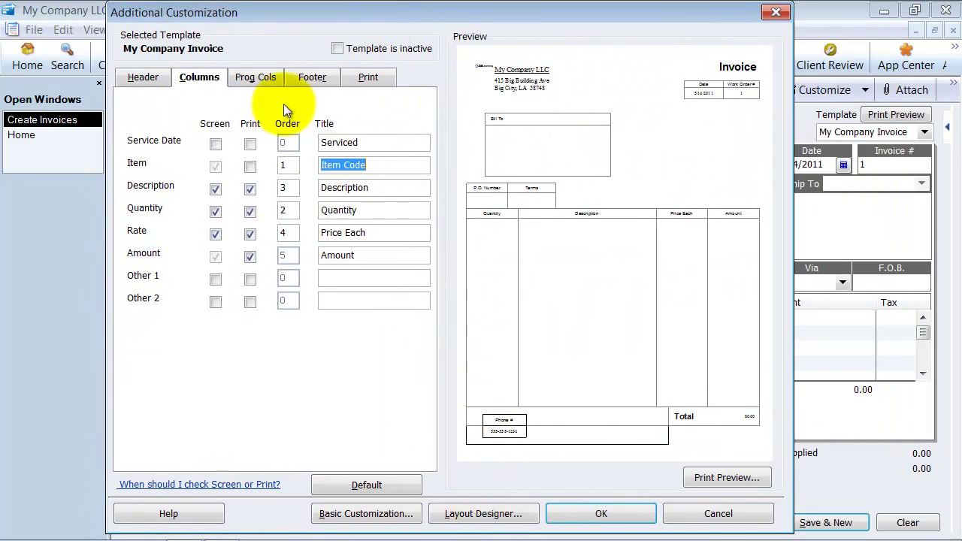
pyautogui.click(249, 74)
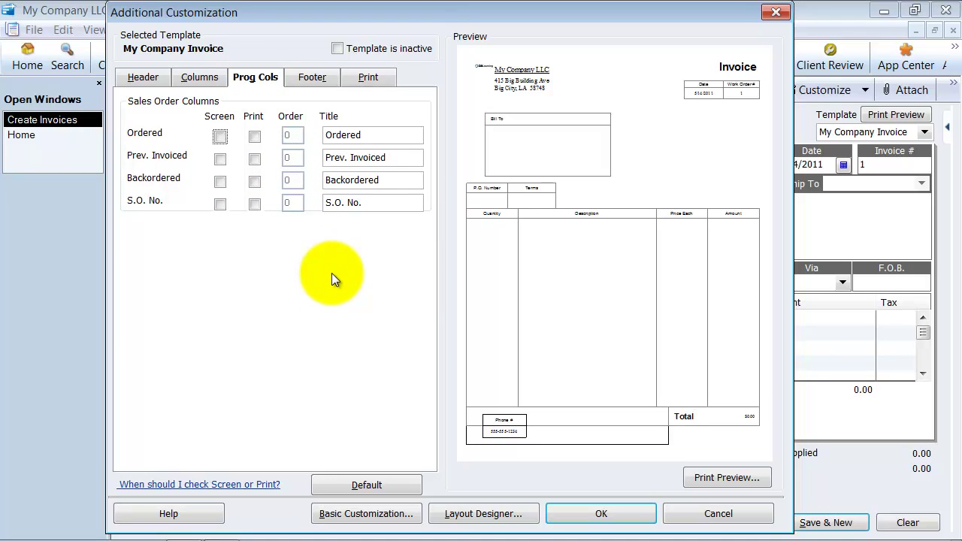
pyautogui.click(219, 159)
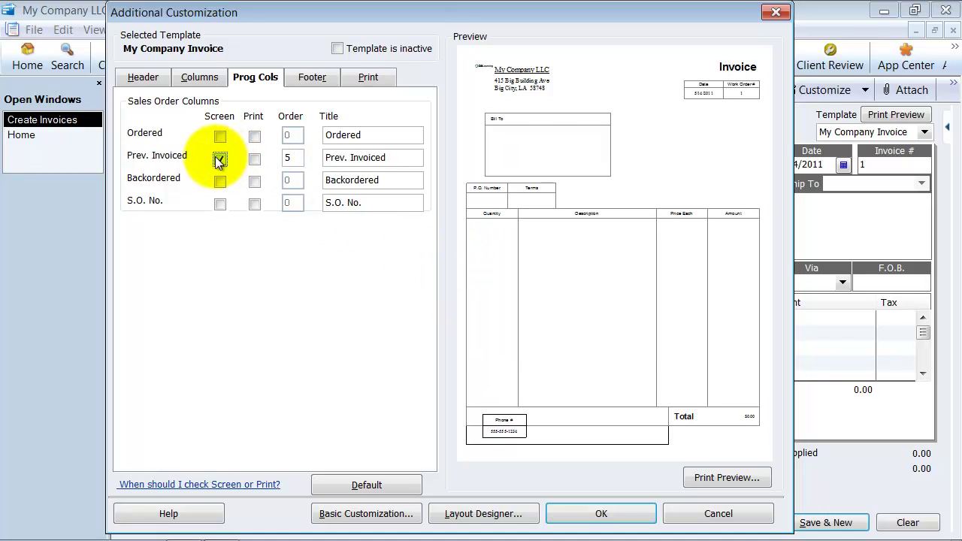
pyautogui.click(220, 159)
pyautogui.click(370, 393)
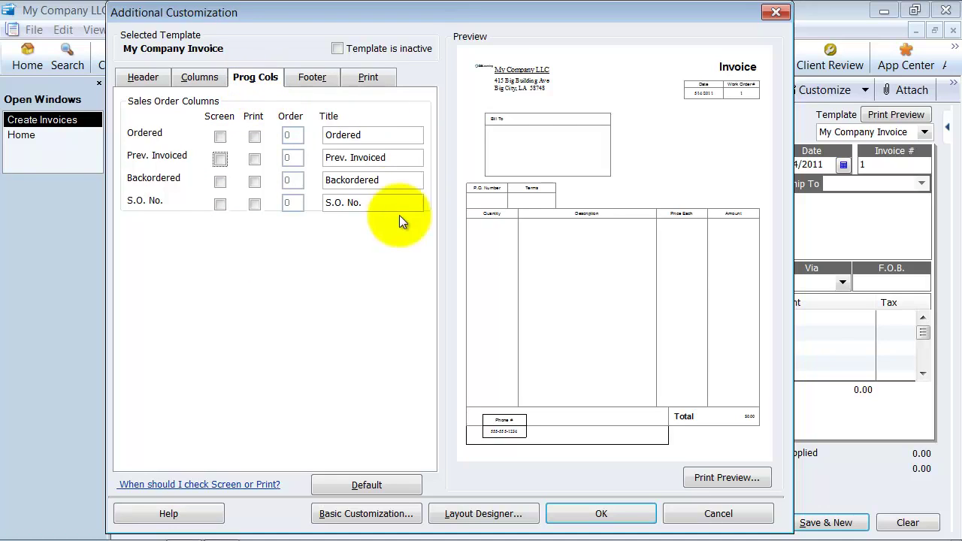
# - Include the Subtotal and Sales Tax footer fields in print, keeping the current layout
pyautogui.click(307, 85)
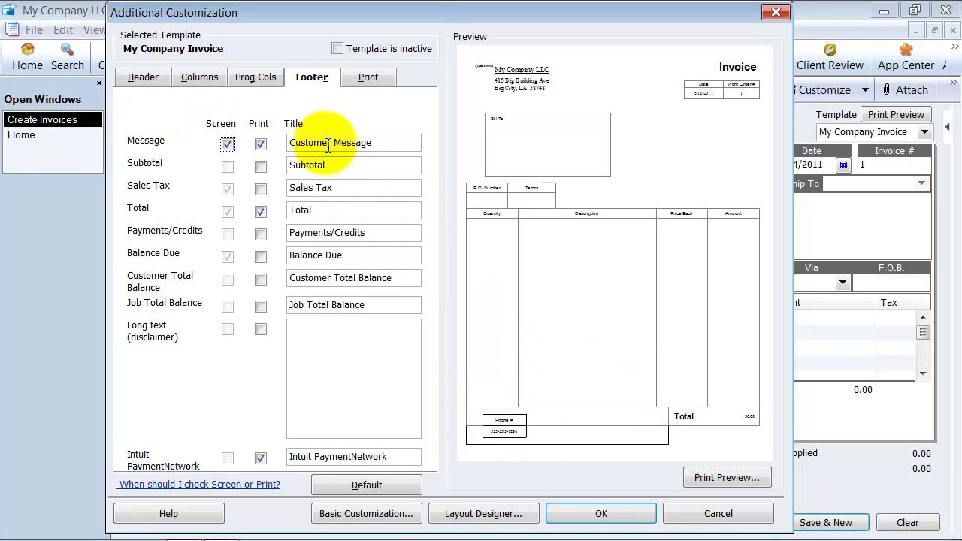
pyautogui.click(261, 167)
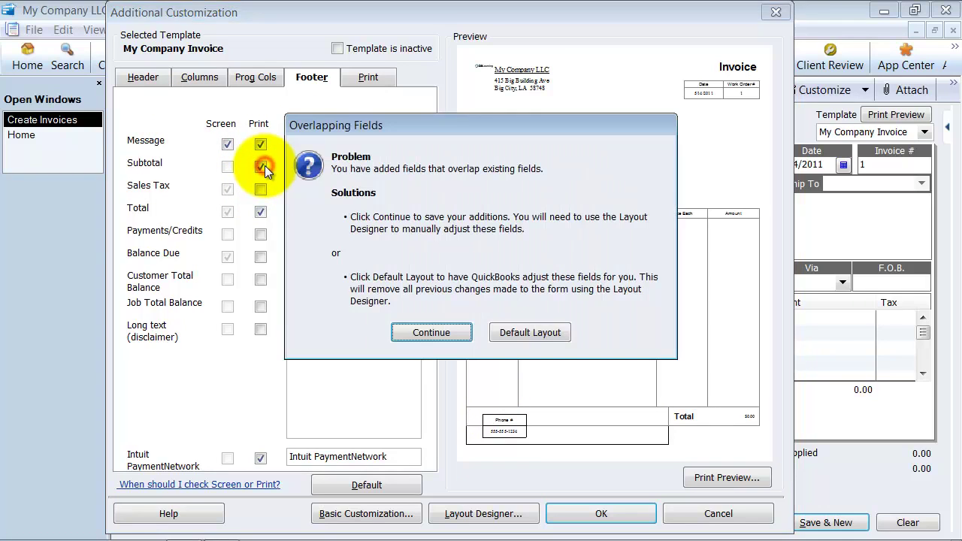
pyautogui.click(429, 334)
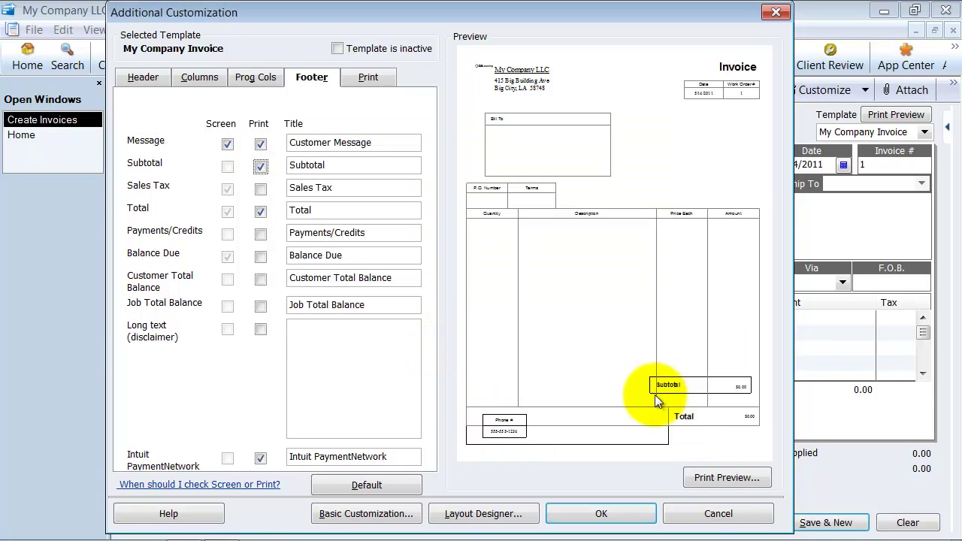
pyautogui.click(260, 189)
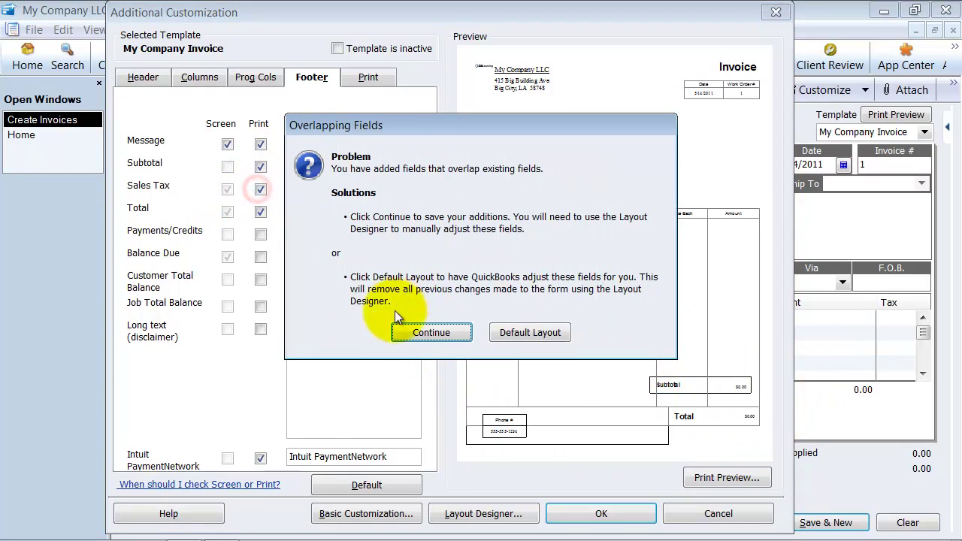
pyautogui.click(370, 331)
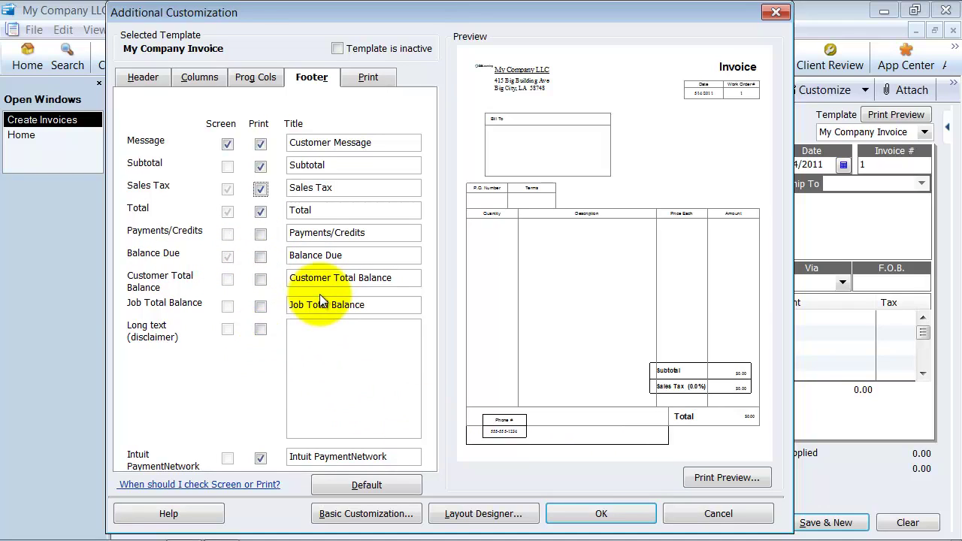
# - Include the long text disclaimer in print and exclude Intuit PaymentNetwork from it, keeping the current layout
pyautogui.click(260, 331)
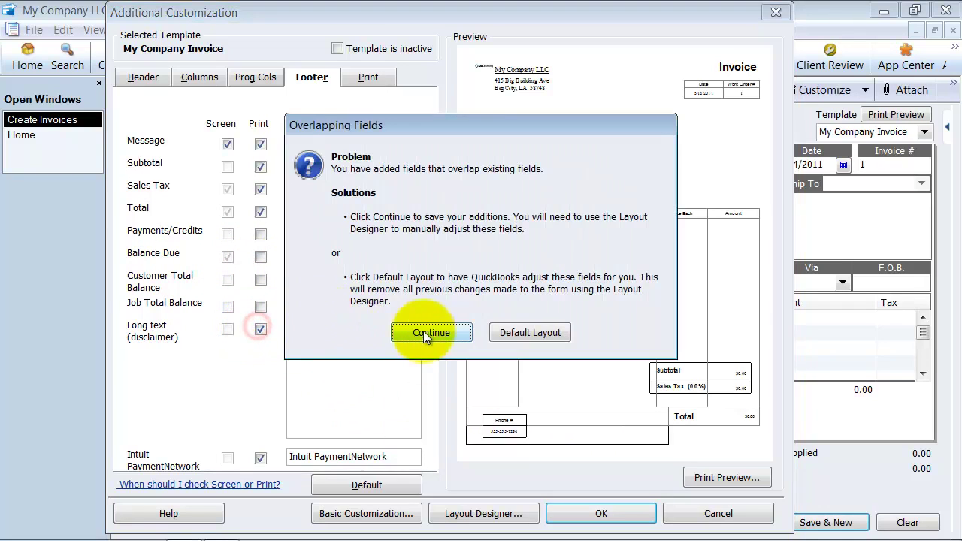
pyautogui.click(430, 332)
pyautogui.click(306, 342)
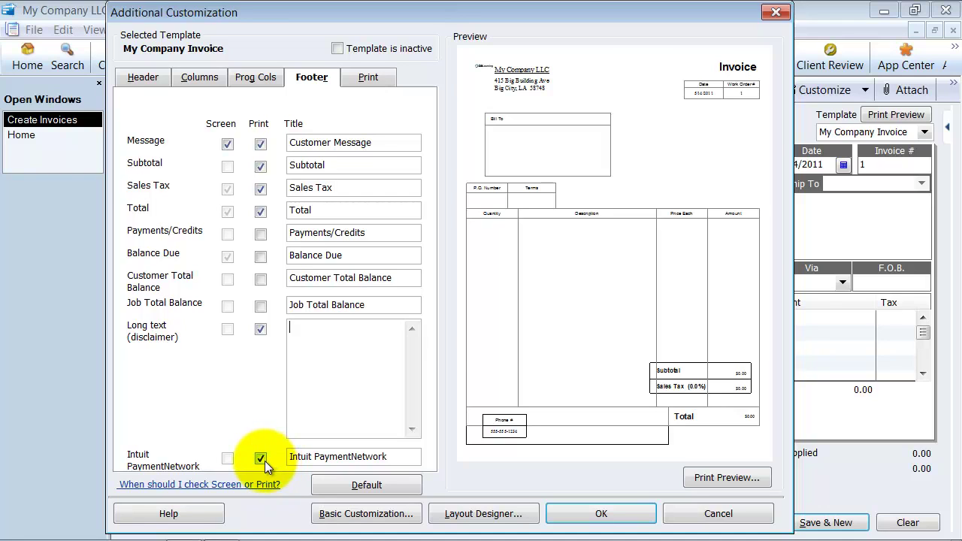
pyautogui.click(423, 330)
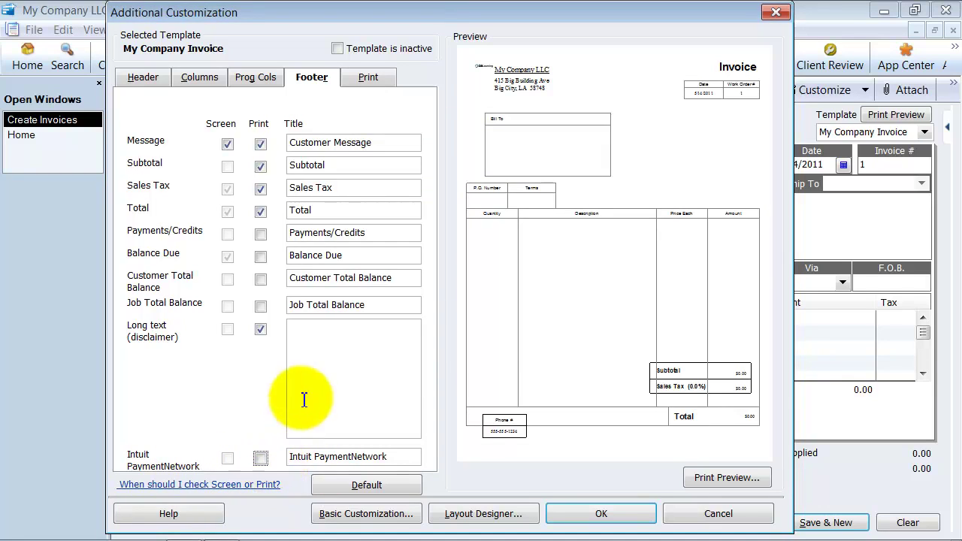
# - Try using specified printer settings for this invoice, and return to the invoice printer settings from Printer Setup
pyautogui.click(372, 80)
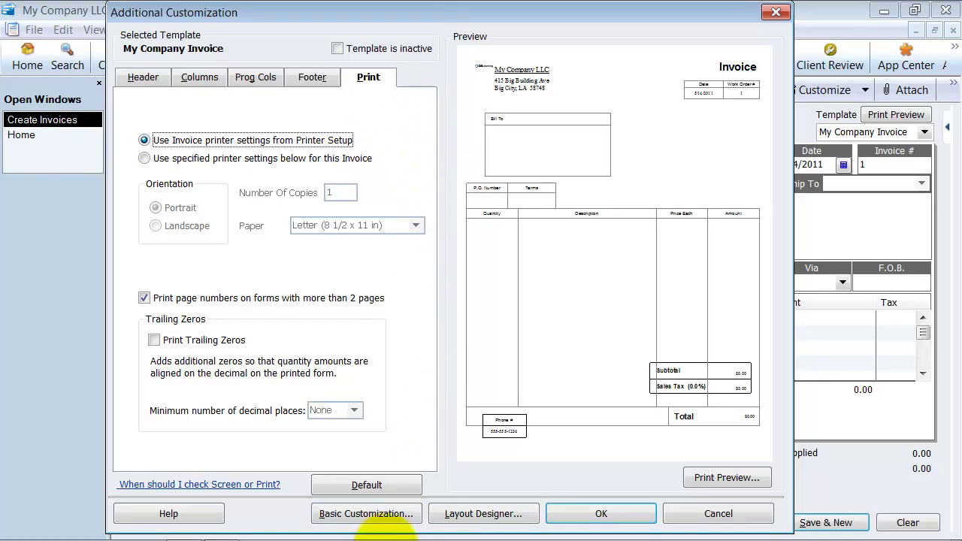
pyautogui.moveTo(514, 538)
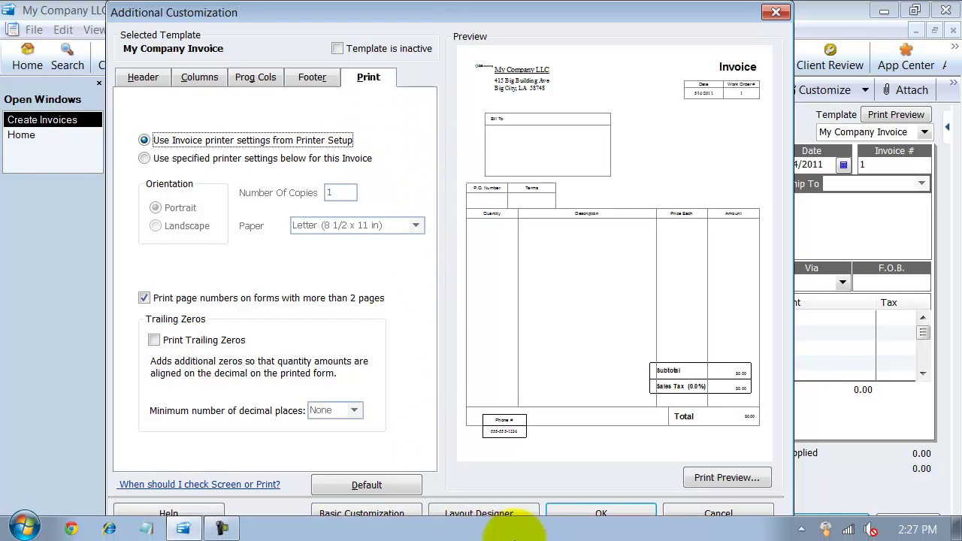
pyautogui.click(154, 159)
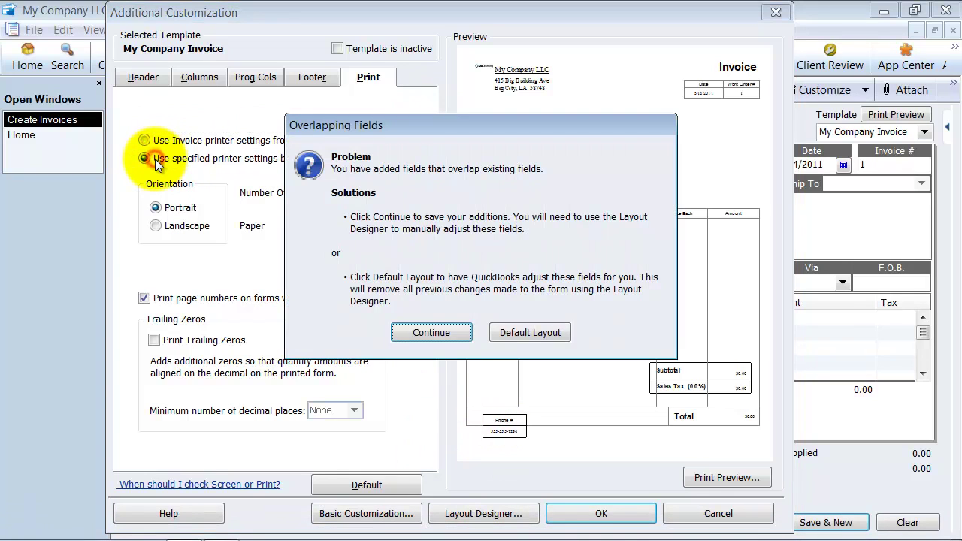
pyautogui.click(418, 325)
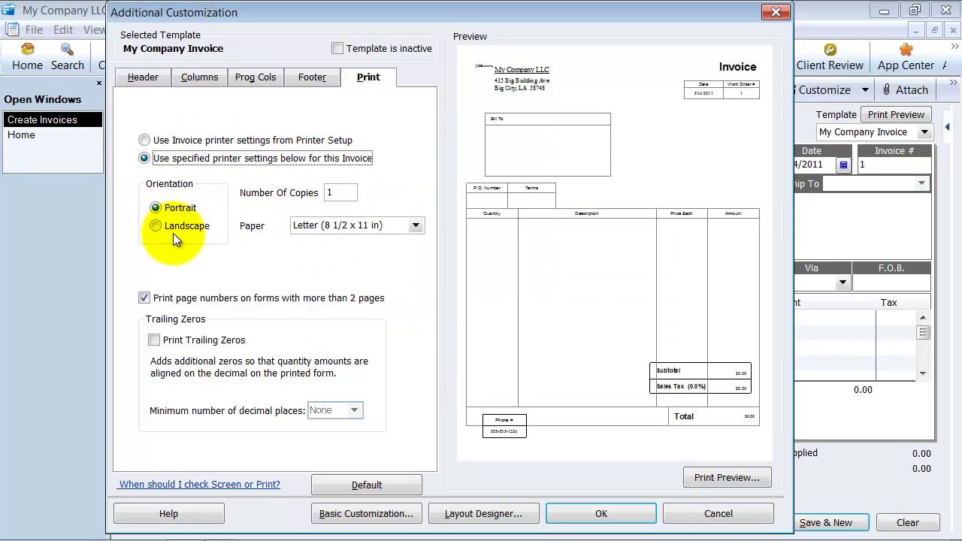
pyautogui.click(338, 192)
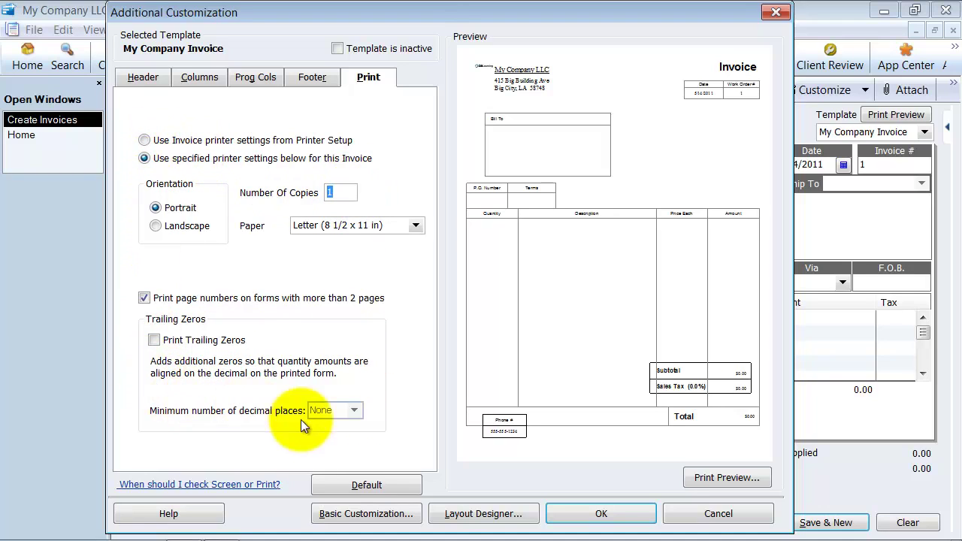
pyautogui.click(145, 140)
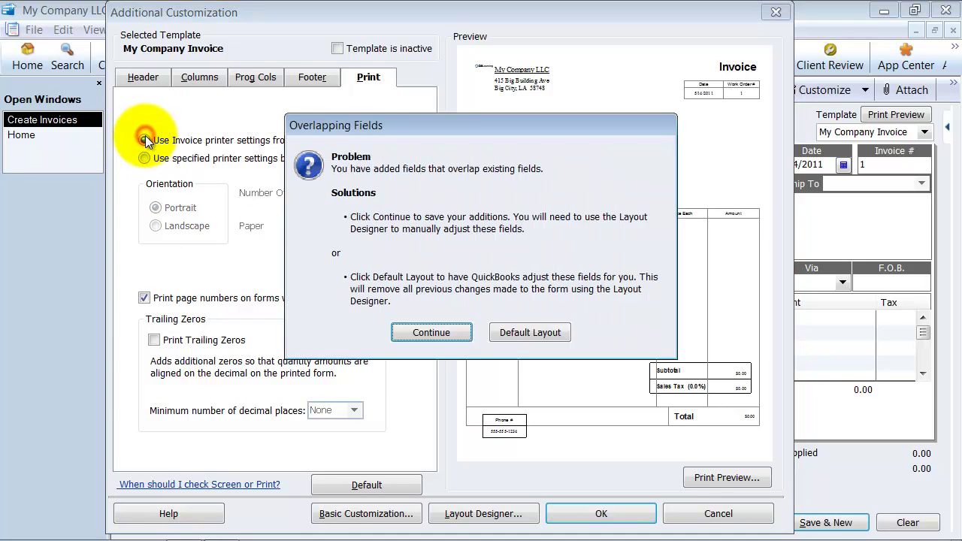
pyautogui.click(482, 333)
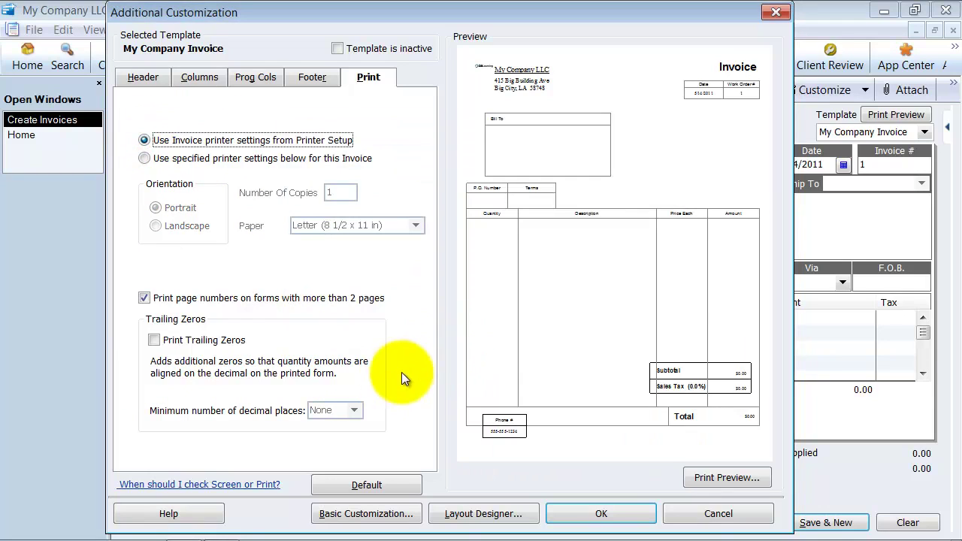